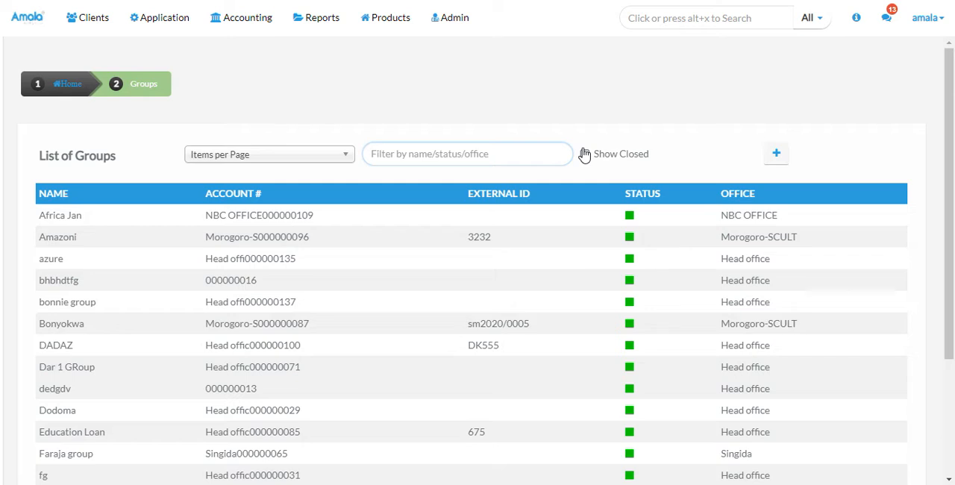
Show closed groups in the list of groups and hide them again
{"action": "left_click", "coordinate": [584, 155]}
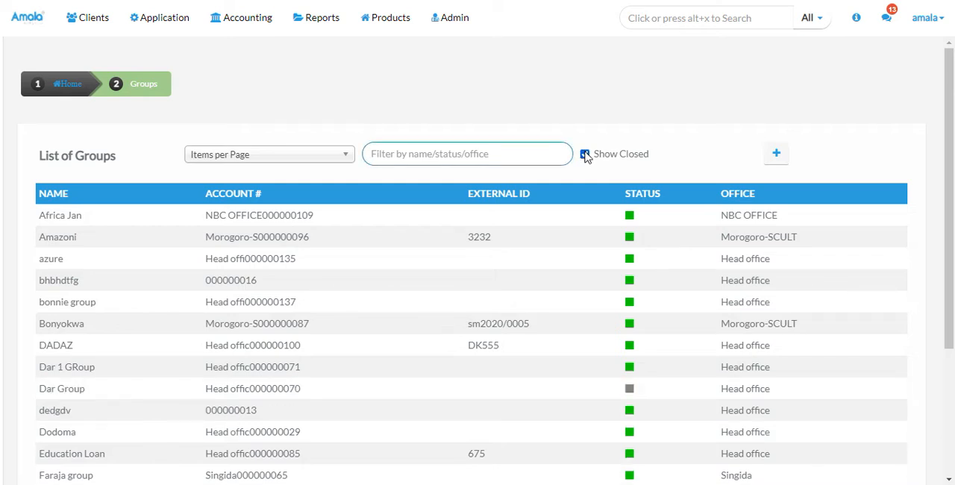
{"action": "left_click", "coordinate": [585, 154]}
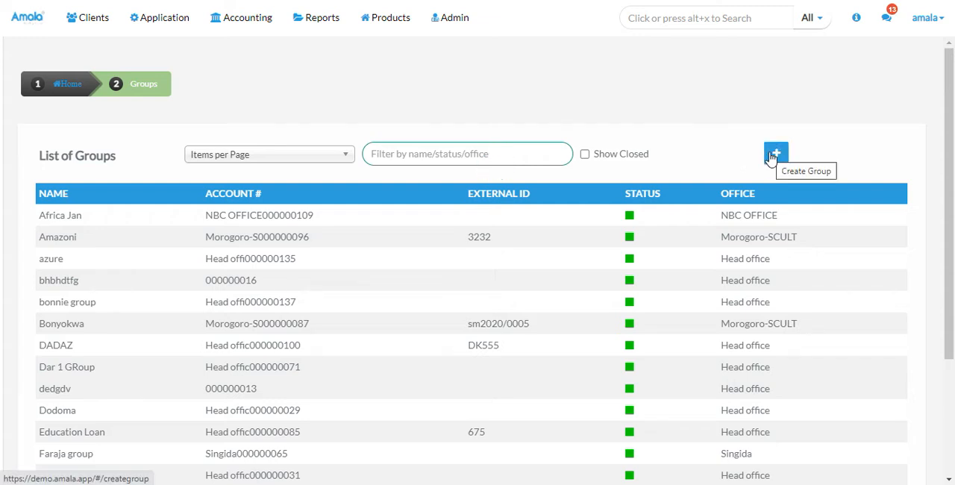
Start creating a new group named Ushirikiano and assign it to Head office
{"action": "left_click", "coordinate": [775, 155]}
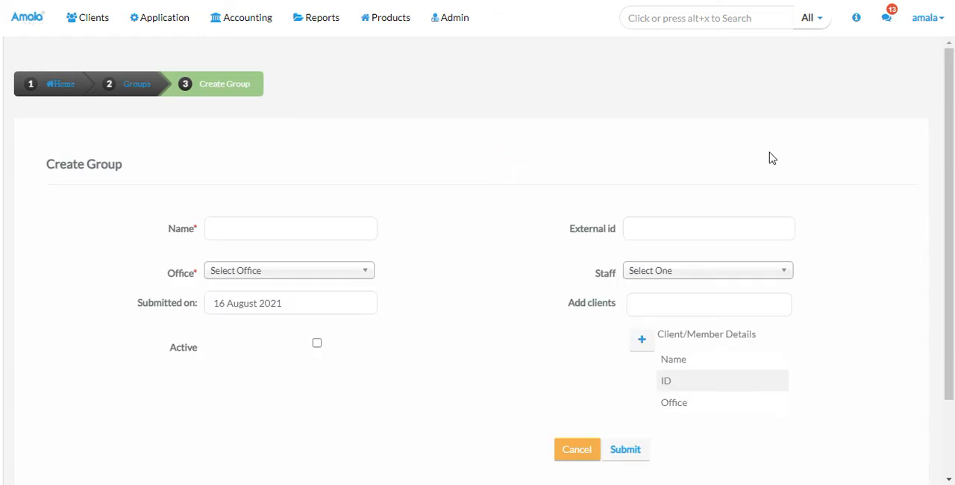
{"action": "left_click", "coordinate": [246, 225]}
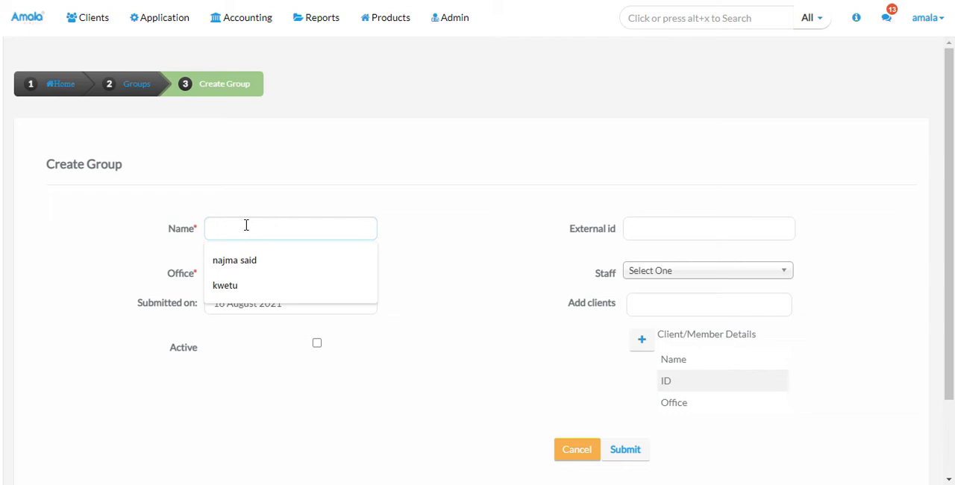
{"action": "type", "text": "Ush"}
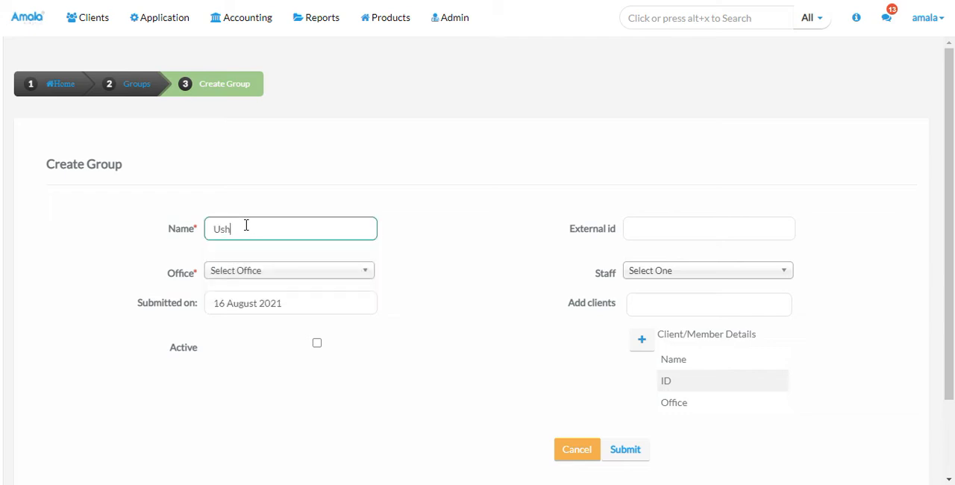
{"action": "type", "text": "irikiano"}
{"action": "left_click", "coordinate": [270, 273]}
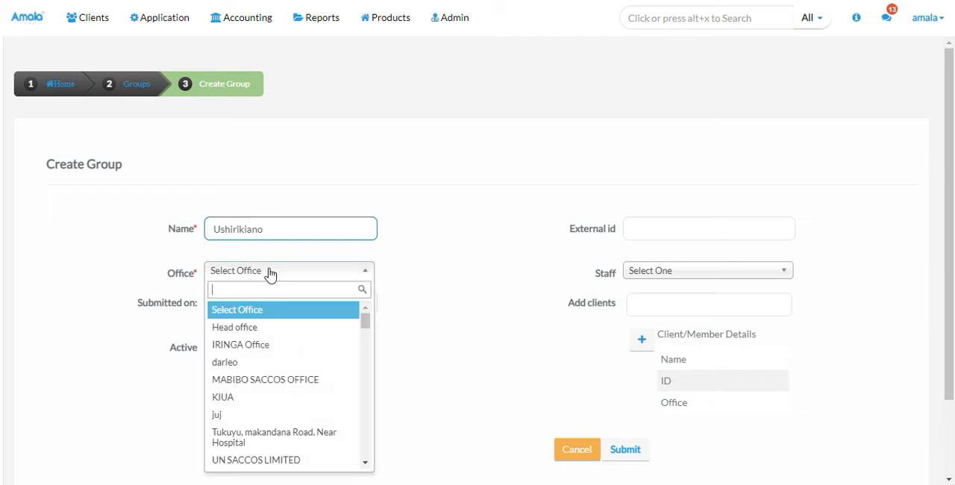
{"action": "left_click", "coordinate": [249, 329]}
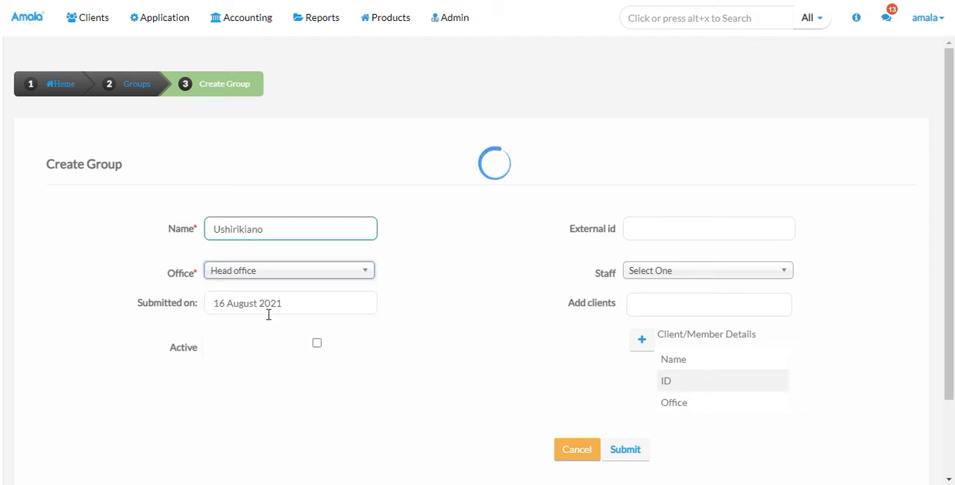
Set the group's submission date to 14 June 2021
{"action": "left_click", "coordinate": [276, 305]}
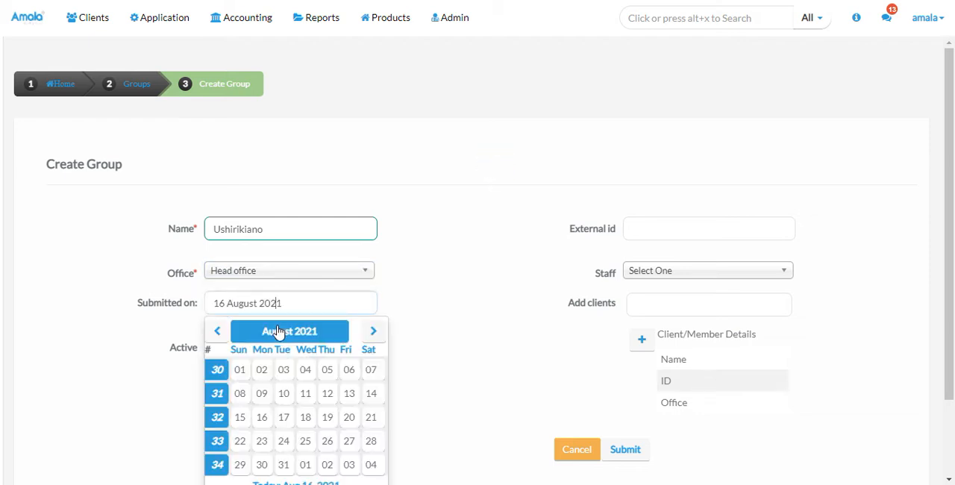
{"action": "left_click", "coordinate": [276, 330]}
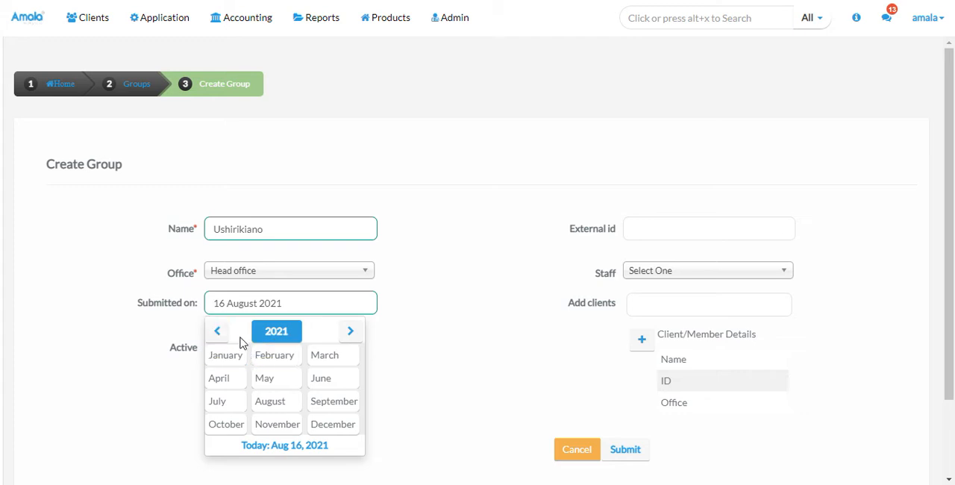
{"action": "left_click", "coordinate": [319, 378]}
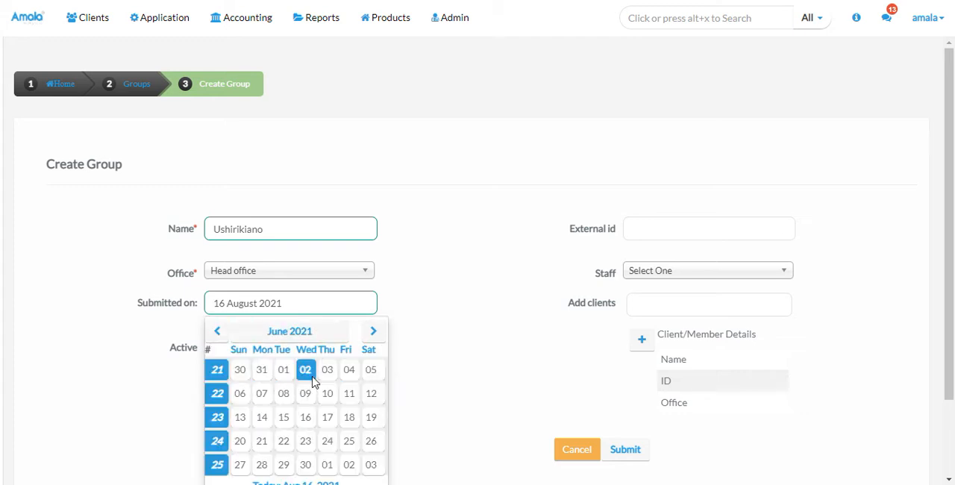
{"action": "left_click", "coordinate": [261, 417]}
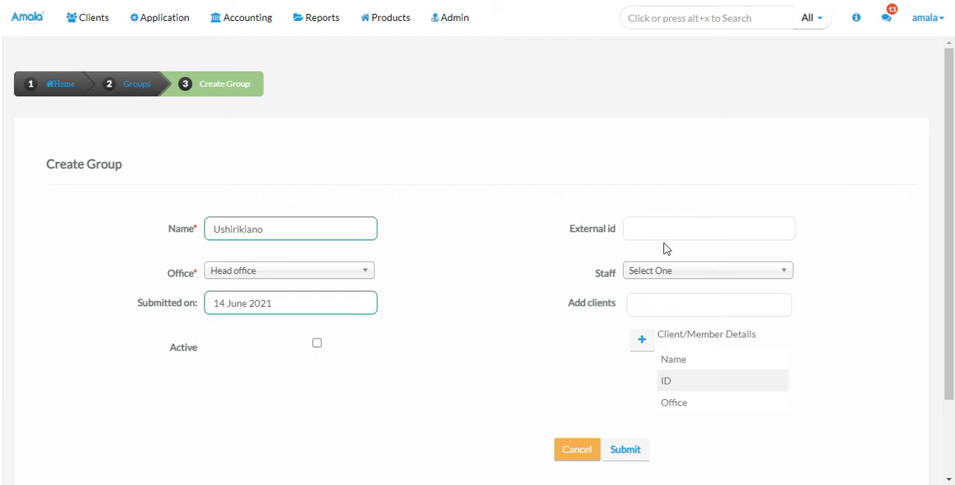
Assign the responsible staff member to the new group and submit the group form
{"action": "left_click", "coordinate": [647, 273]}
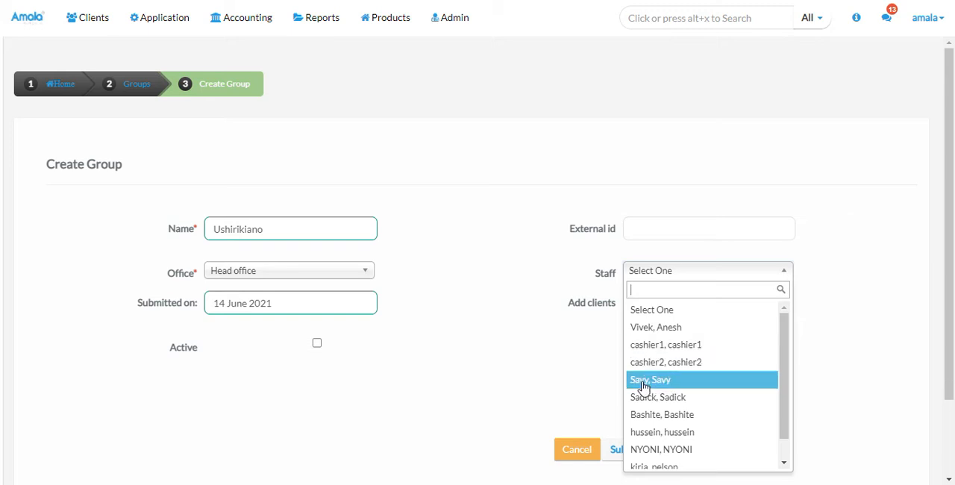
{"action": "left_click", "coordinate": [650, 416]}
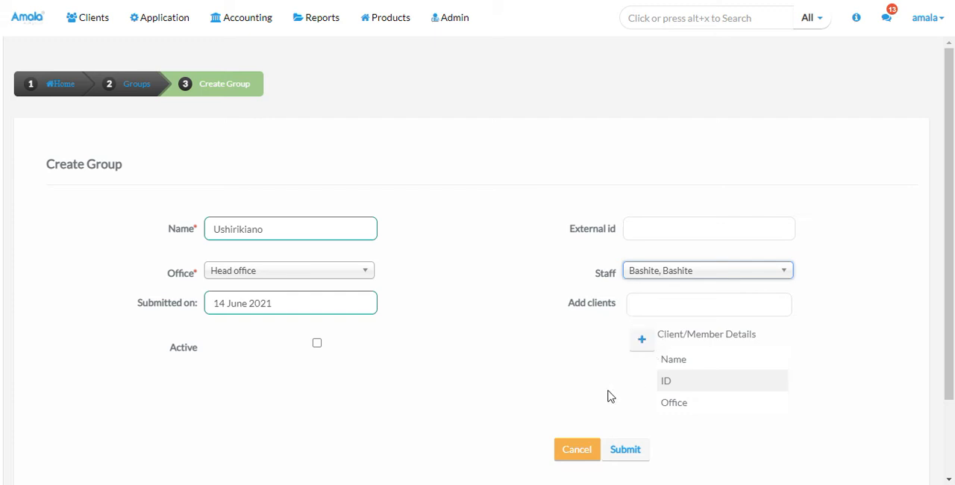
{"action": "left_click", "coordinate": [617, 451]}
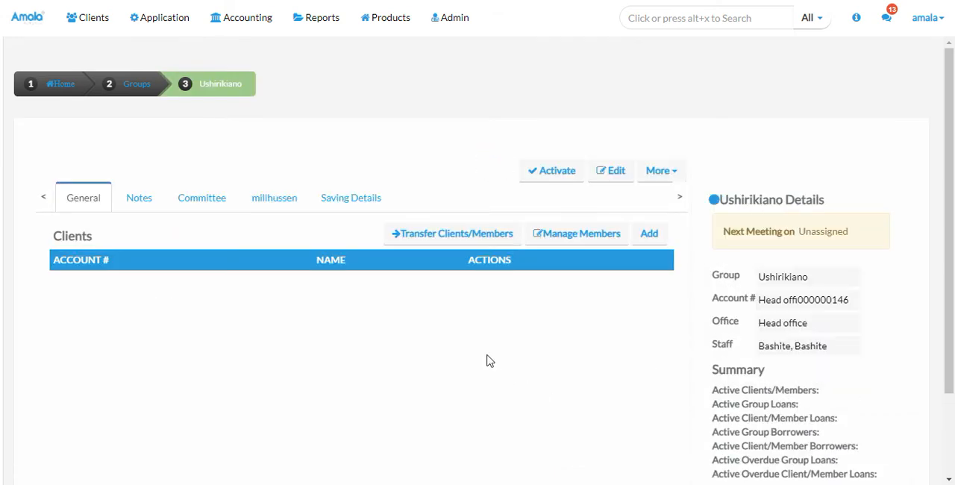
Activate the Ushirikiano group with 18 June 2021 as the activation date
{"action": "left_click", "coordinate": [552, 174]}
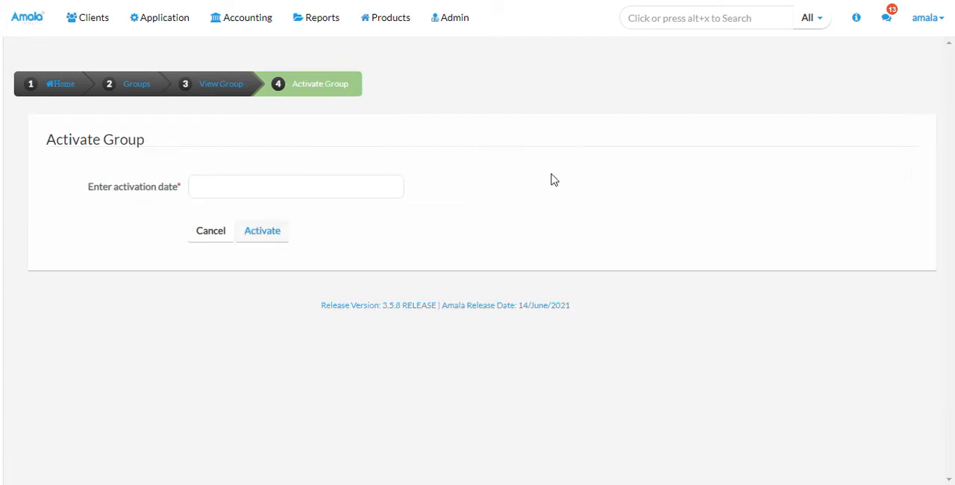
{"action": "left_click", "coordinate": [391, 186]}
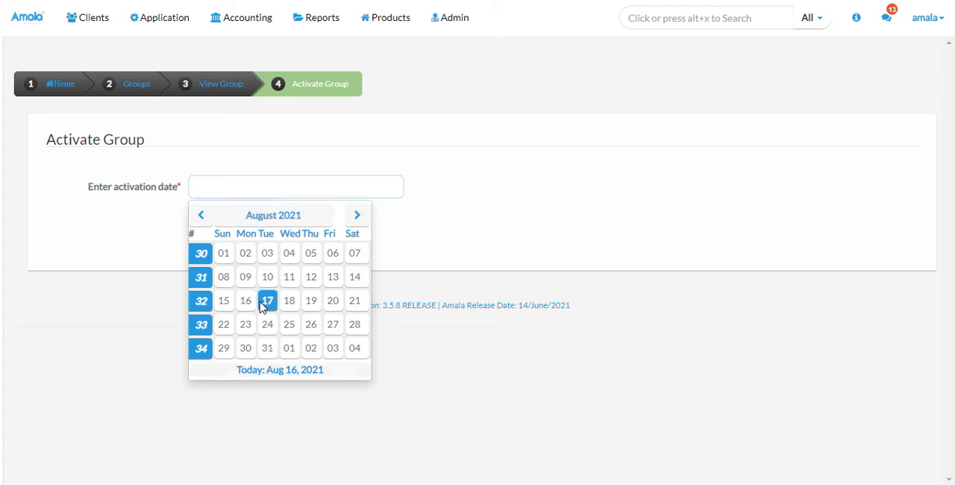
{"action": "left_click", "coordinate": [270, 218]}
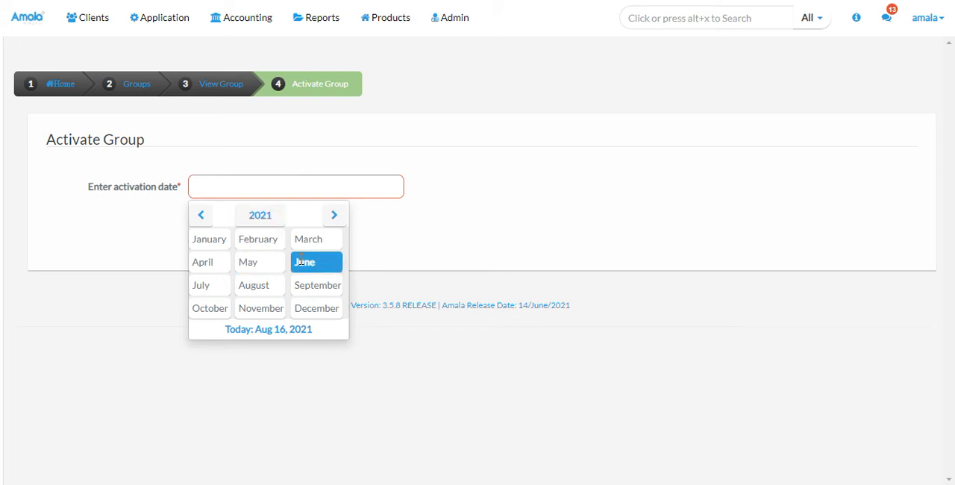
{"action": "left_click", "coordinate": [297, 261]}
{"action": "left_click", "coordinate": [331, 301]}
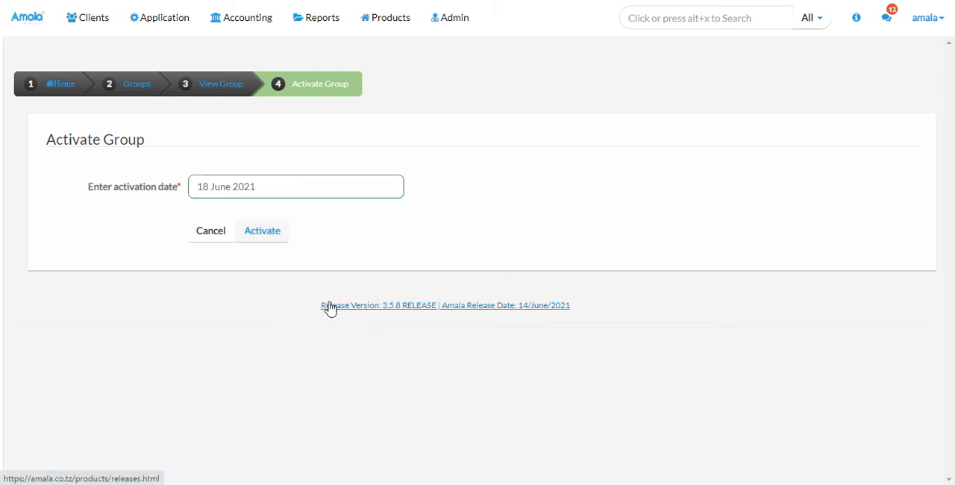
{"action": "left_click", "coordinate": [267, 238]}
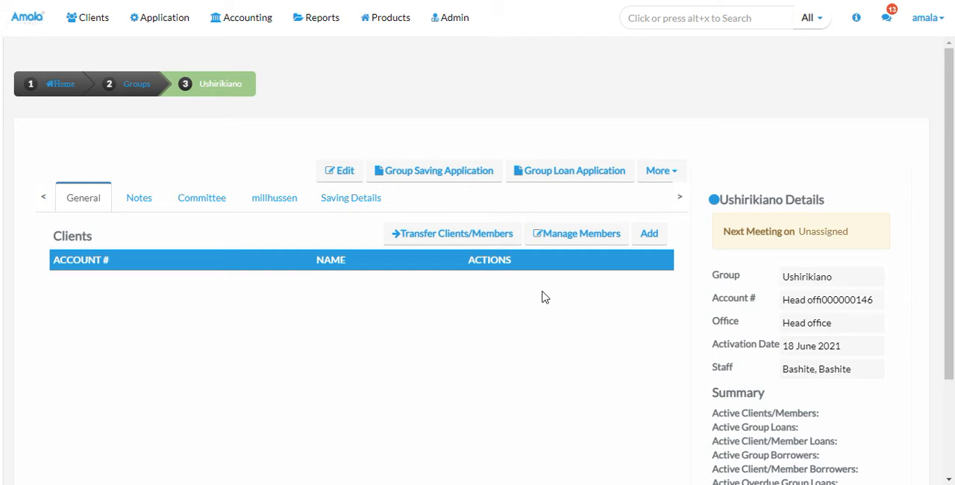
Search for an existing client by name, add that client as a group member, and return to the group's details
{"action": "left_click", "coordinate": [586, 244]}
{"action": "left_click", "coordinate": [585, 235]}
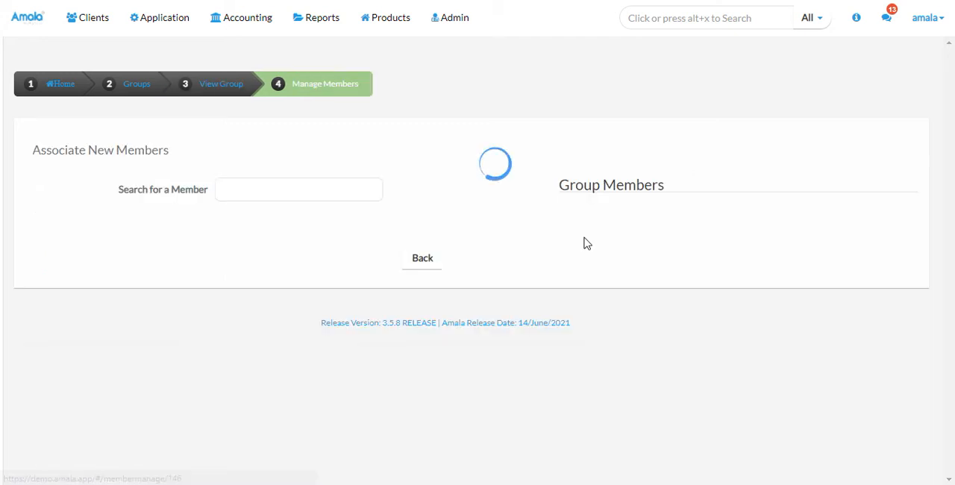
{"action": "left_click", "coordinate": [349, 195]}
{"action": "type", "text": "ny"}
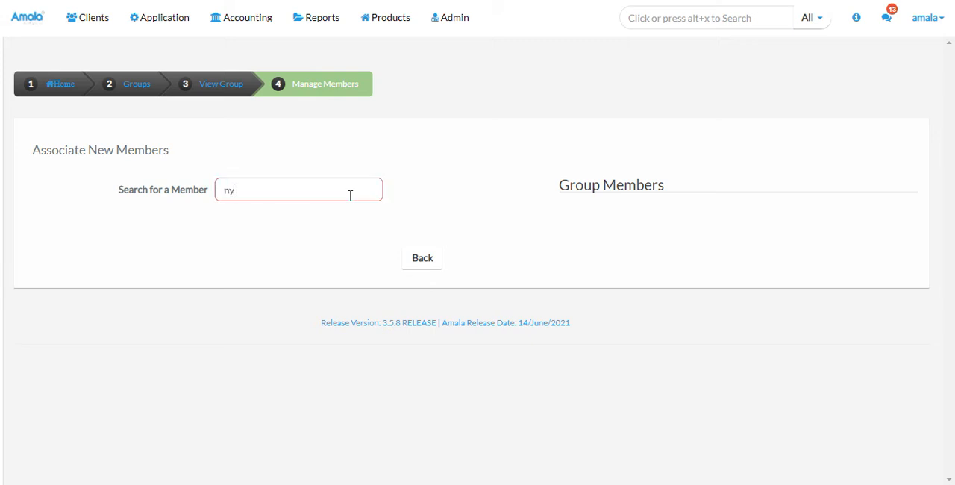
{"action": "type", "text": "oni"}
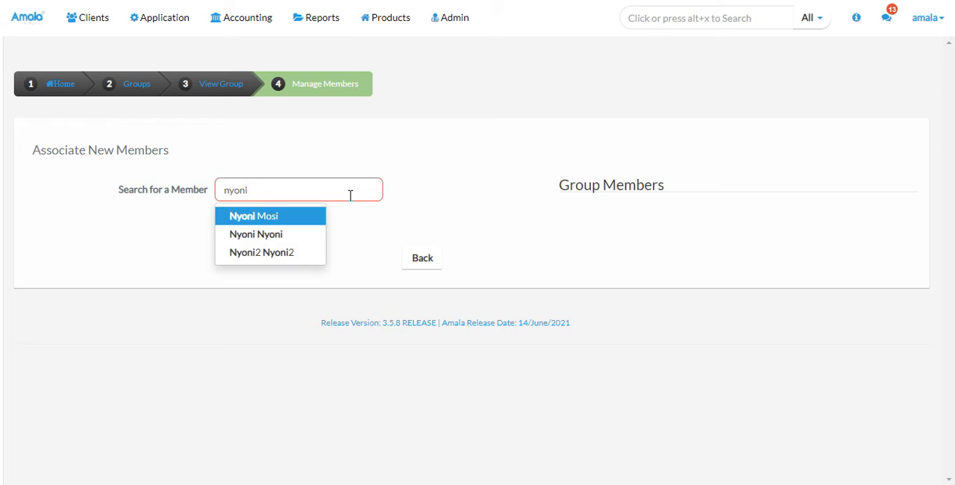
{"action": "left_click", "coordinate": [274, 234]}
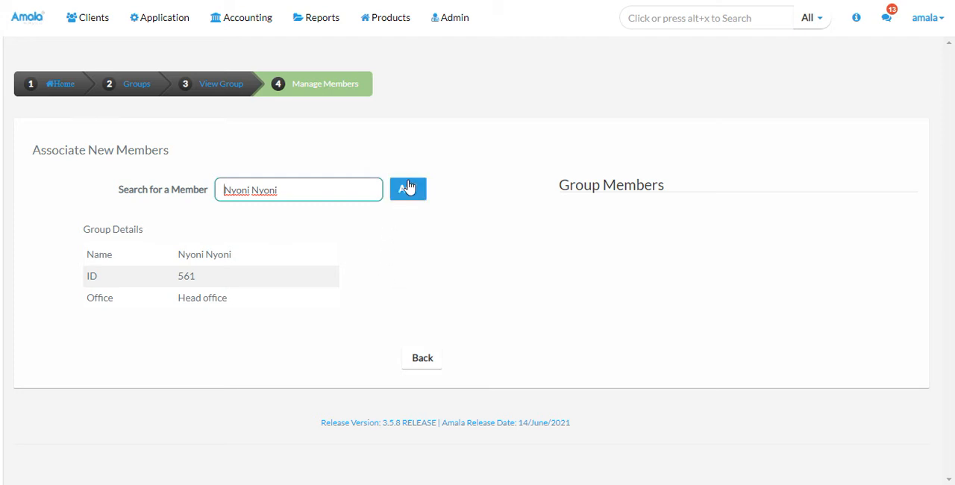
{"action": "left_click", "coordinate": [407, 187]}
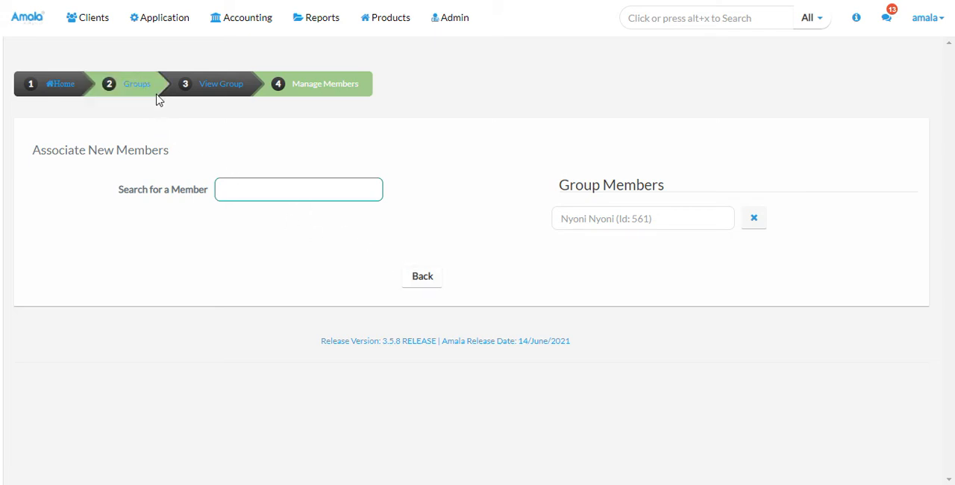
{"action": "left_click", "coordinate": [209, 90]}
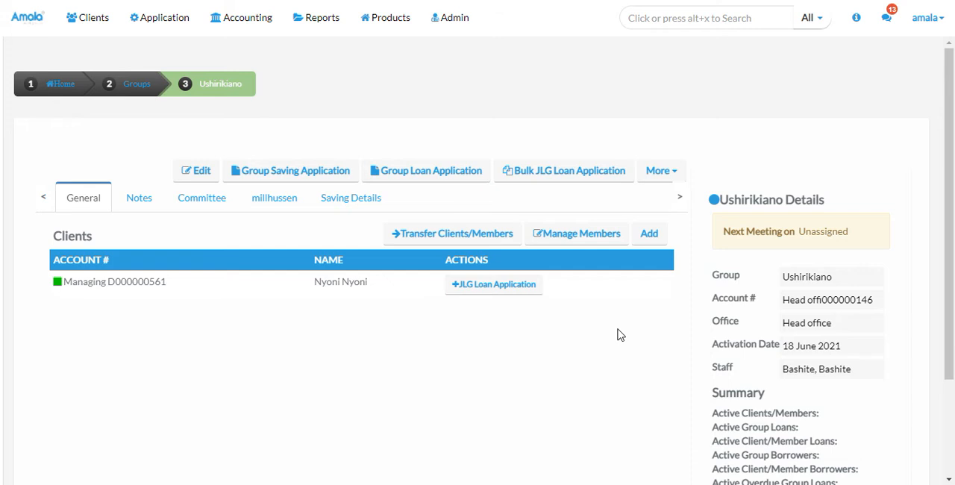
Start creating a new client for the group and assign the group's staff member to the client
{"action": "left_click", "coordinate": [646, 235]}
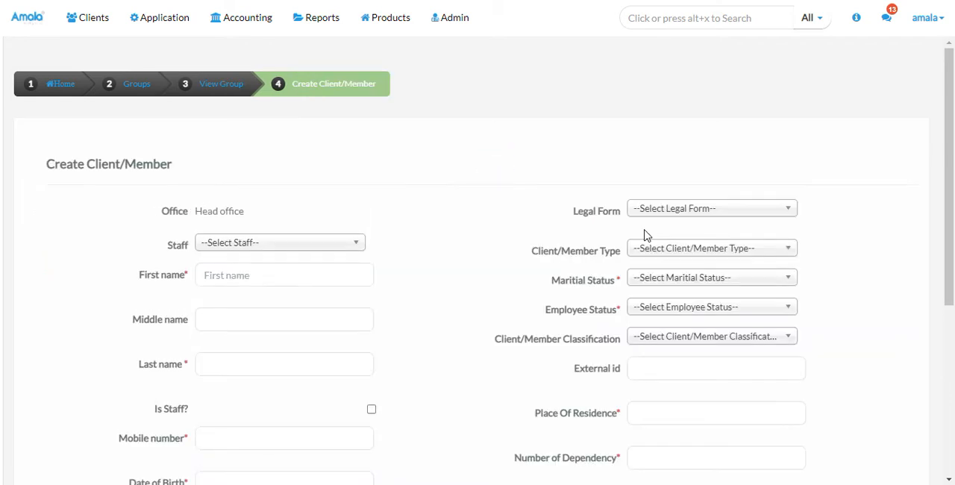
{"action": "left_click", "coordinate": [282, 244]}
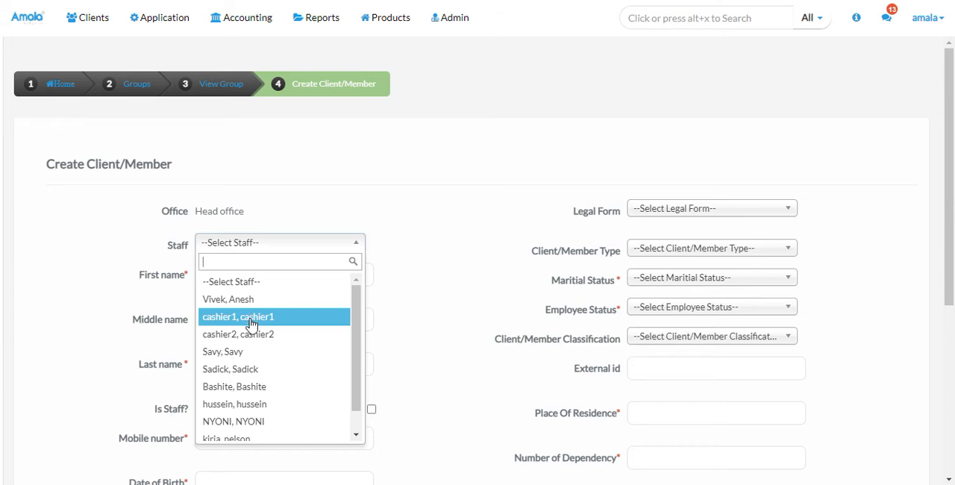
{"action": "left_click", "coordinate": [227, 386]}
Enter the new client's first name, last name and mobile number
{"action": "left_click", "coordinate": [238, 274]}
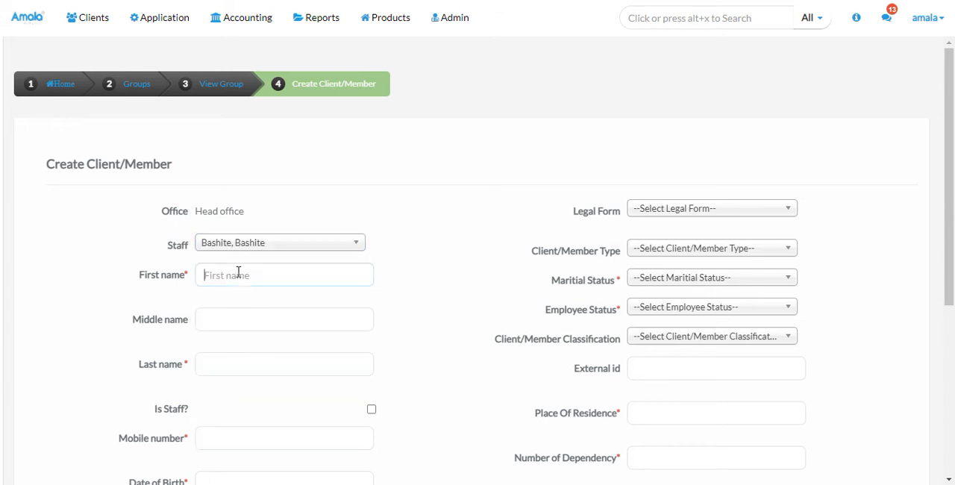
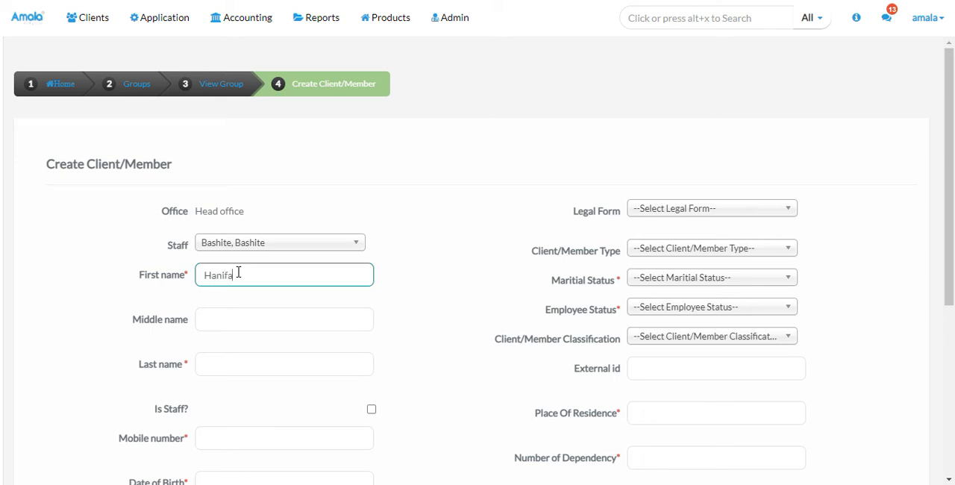
{"action": "left_click", "coordinate": [228, 361]}
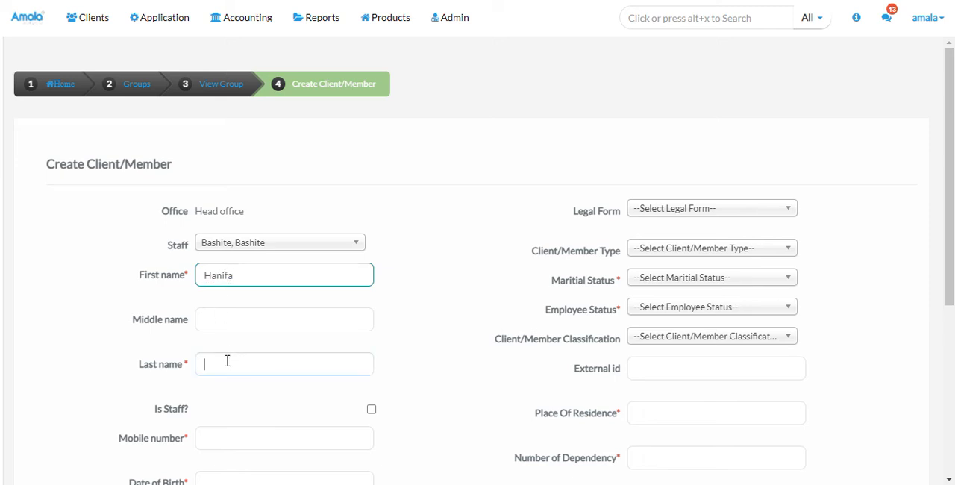
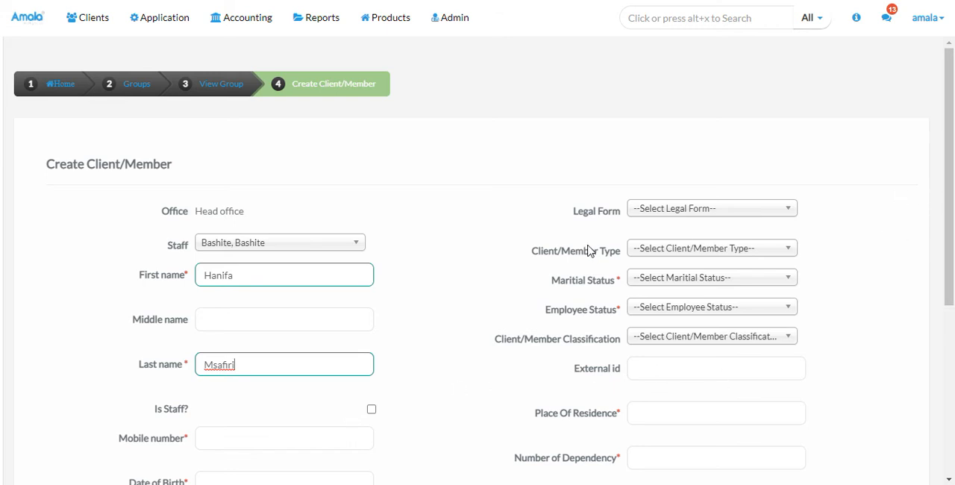
{"action": "left_click", "coordinate": [282, 430]}
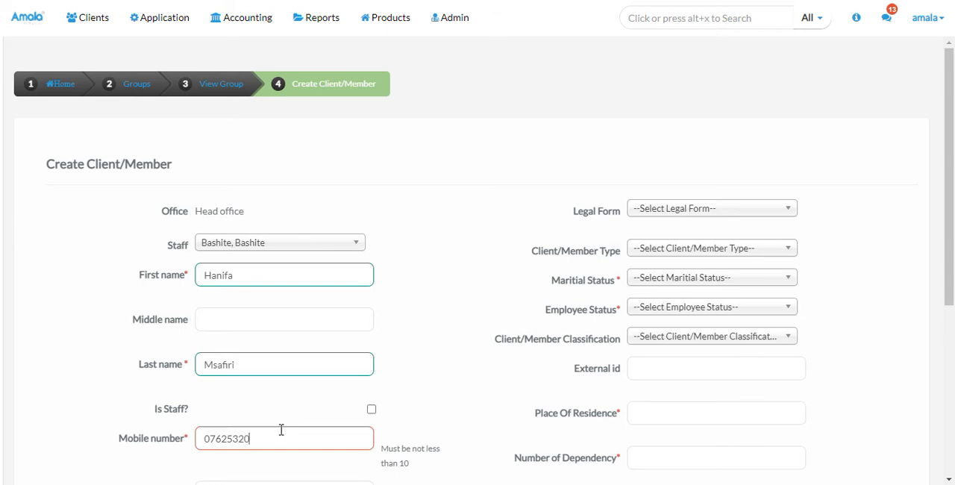
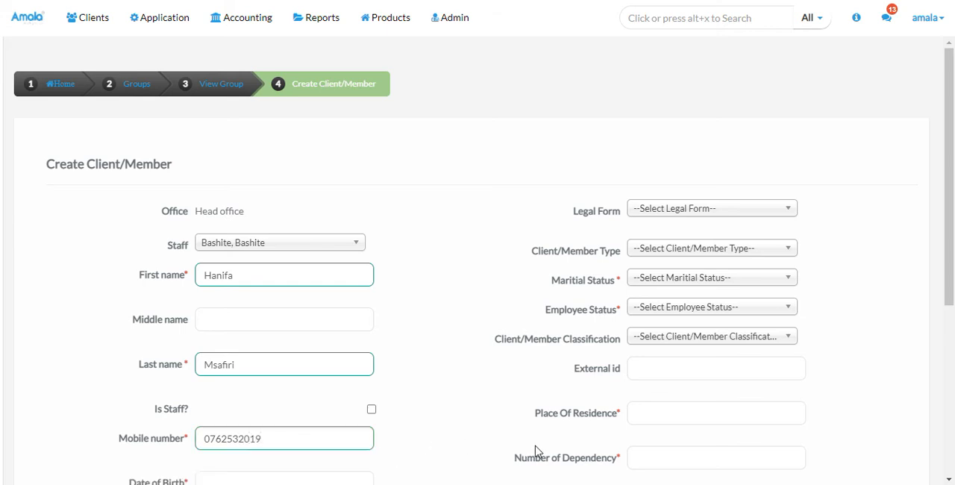
Enter the new client's date of birth and set the gender to Female
{"action": "left_click_drag", "start_coordinate": [952, 286], "coordinate": [952, 315]}
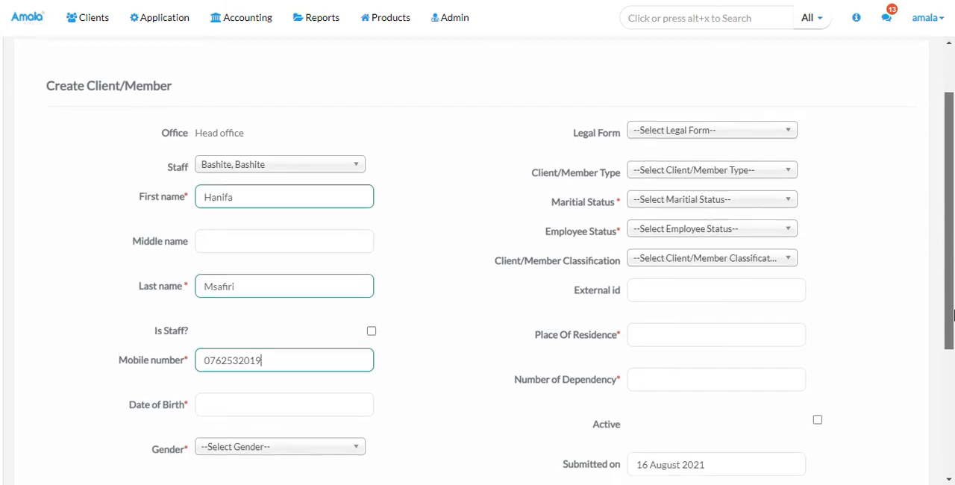
{"action": "left_click", "coordinate": [259, 402]}
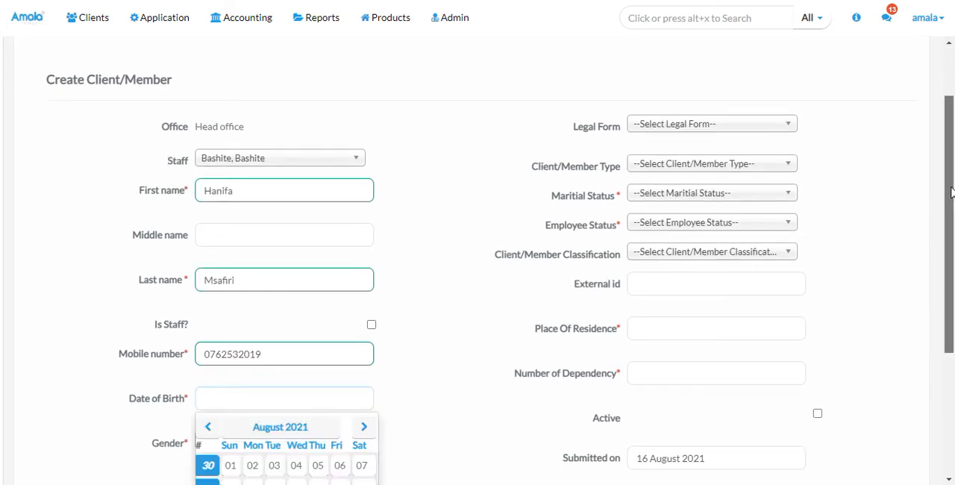
{"action": "left_click_drag", "start_coordinate": [952, 192], "coordinate": [954, 228]}
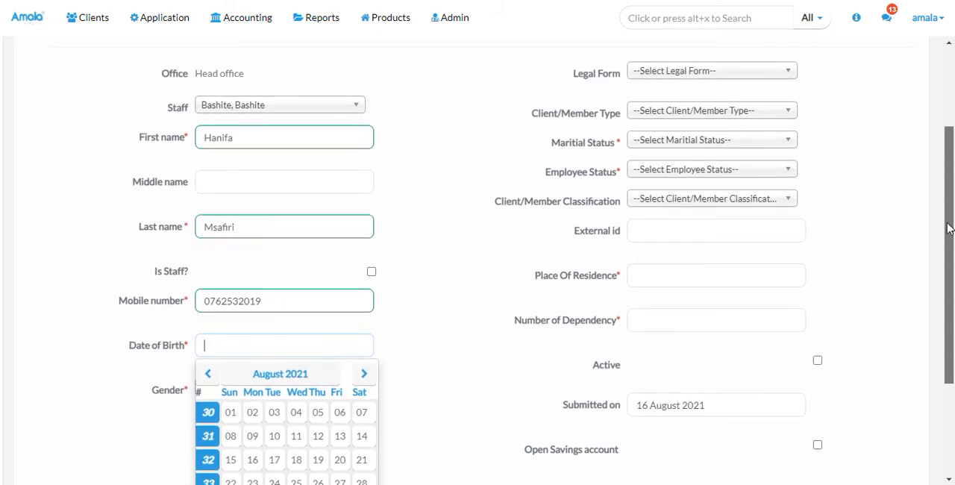
{"action": "left_click", "coordinate": [296, 364]}
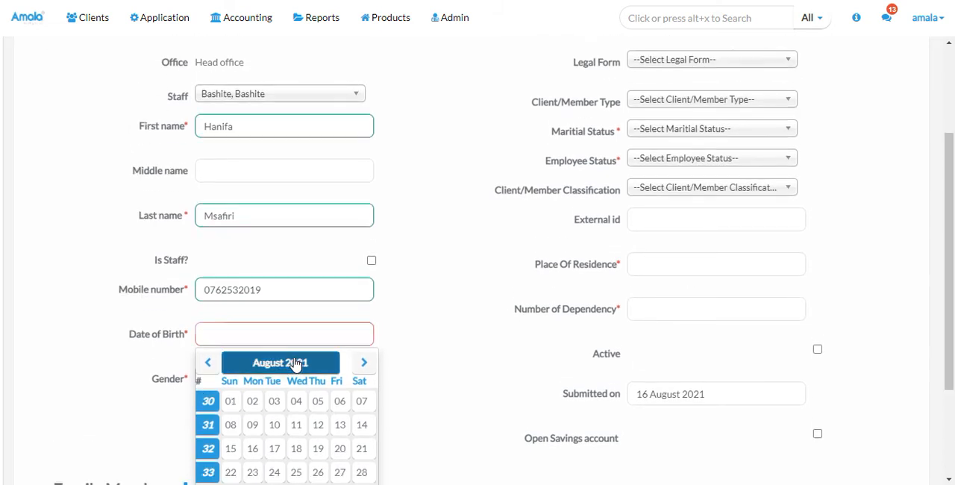
{"action": "left_click", "coordinate": [208, 363]}
{"action": "left_click", "coordinate": [208, 363]}
{"action": "left_click", "coordinate": [208, 363]}
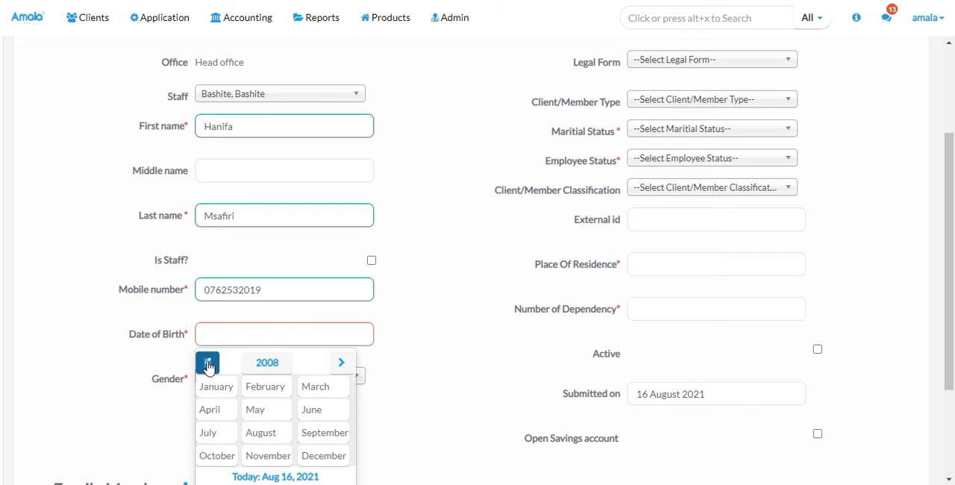
{"action": "left_click", "coordinate": [208, 364]}
{"action": "left_click", "coordinate": [208, 364]}
{"action": "left_click", "coordinate": [208, 363]}
{"action": "left_click", "coordinate": [208, 363]}
{"action": "left_click", "coordinate": [208, 364]}
{"action": "left_click", "coordinate": [208, 364]}
{"action": "left_click", "coordinate": [208, 363]}
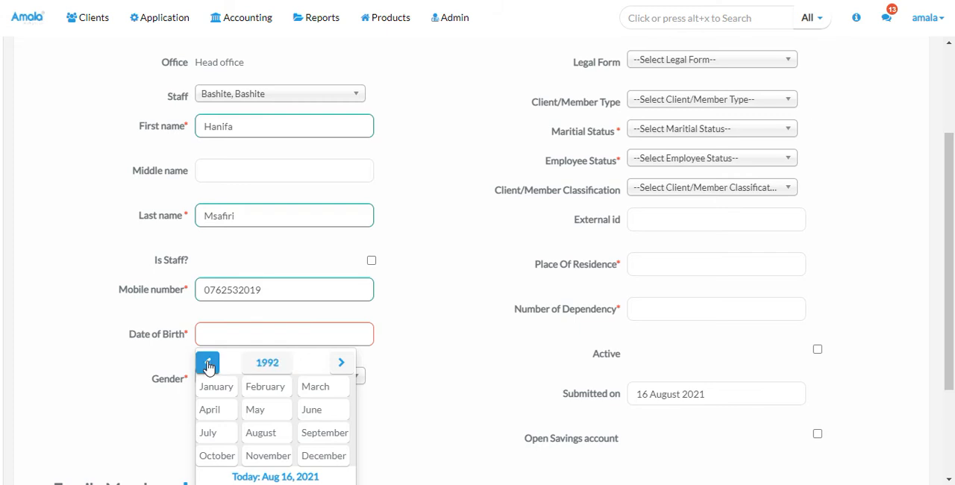
{"action": "left_click", "coordinate": [313, 408]}
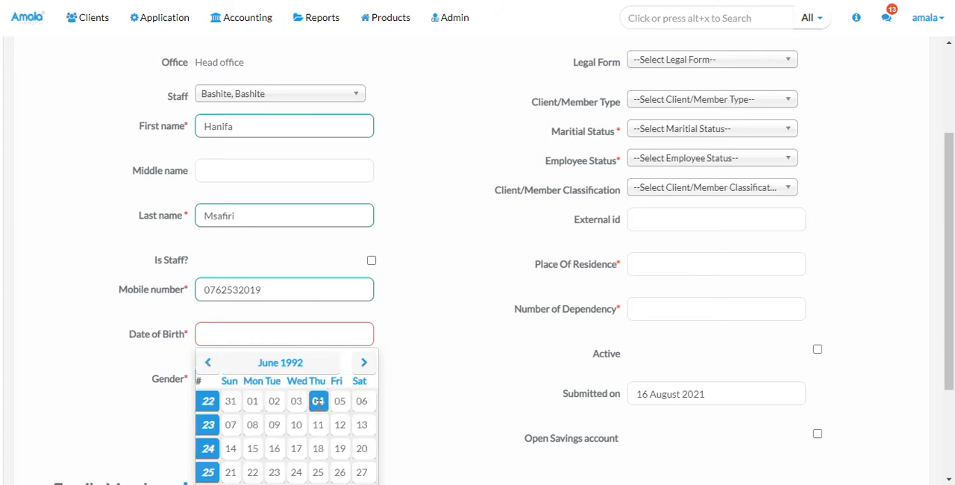
{"action": "left_click", "coordinate": [319, 401]}
{"action": "left_click", "coordinate": [279, 384]}
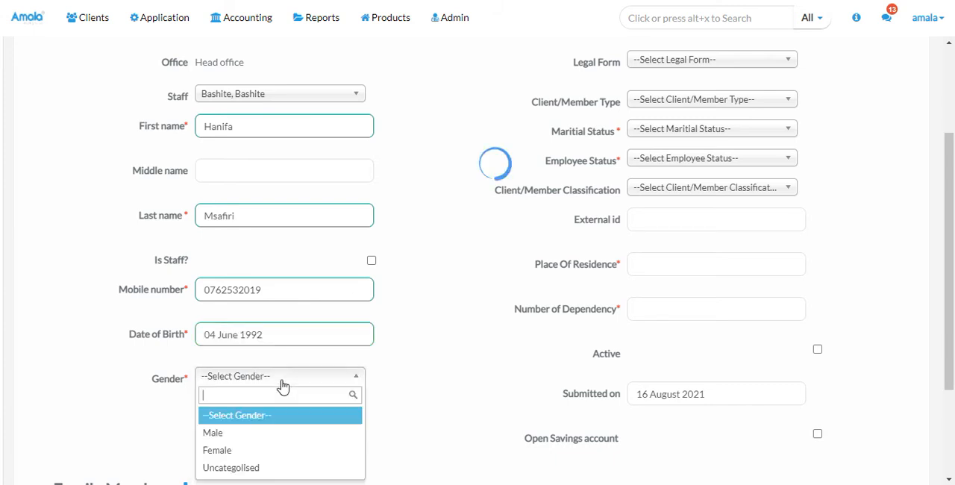
{"action": "left_click", "coordinate": [246, 450]}
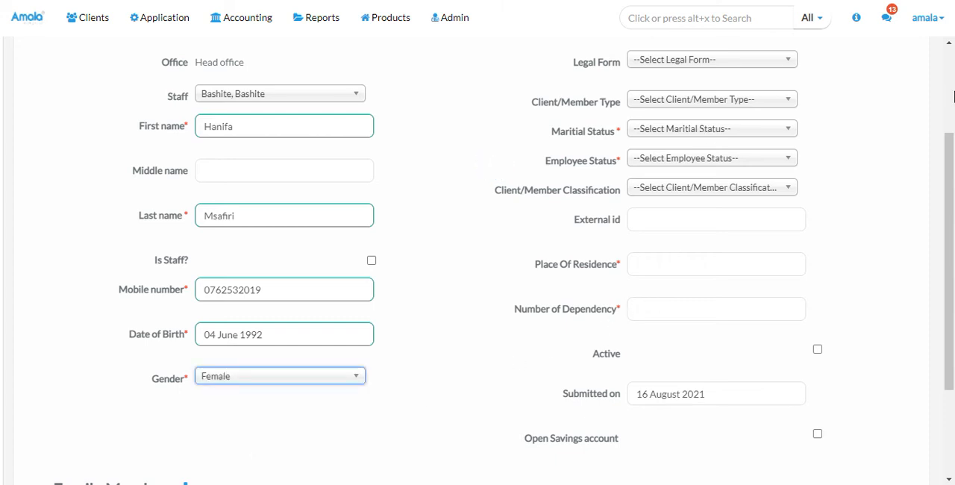
Set the client's marital status to Single, employee status to Self Employed and classification to Private servant
{"action": "scroll", "coordinate": [944, 78], "scroll_direction": "up", "scroll_amount": 3}
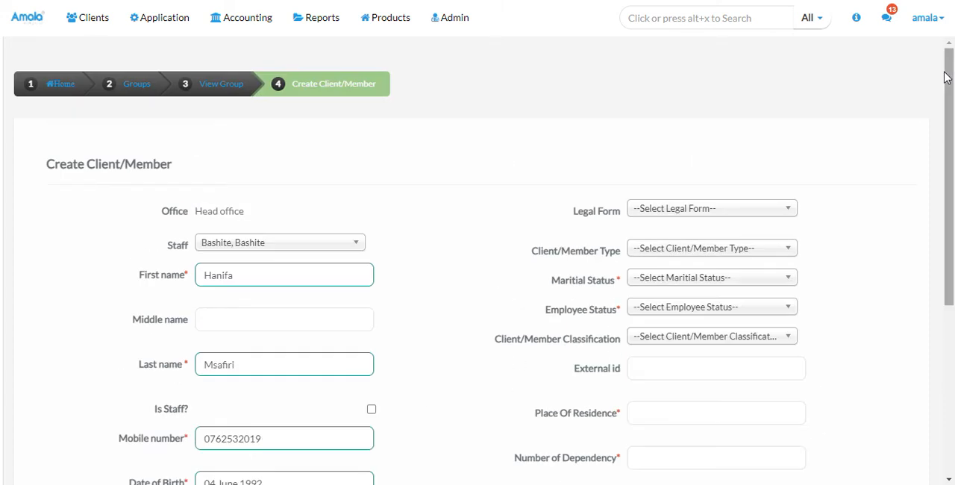
{"action": "left_click", "coordinate": [708, 215]}
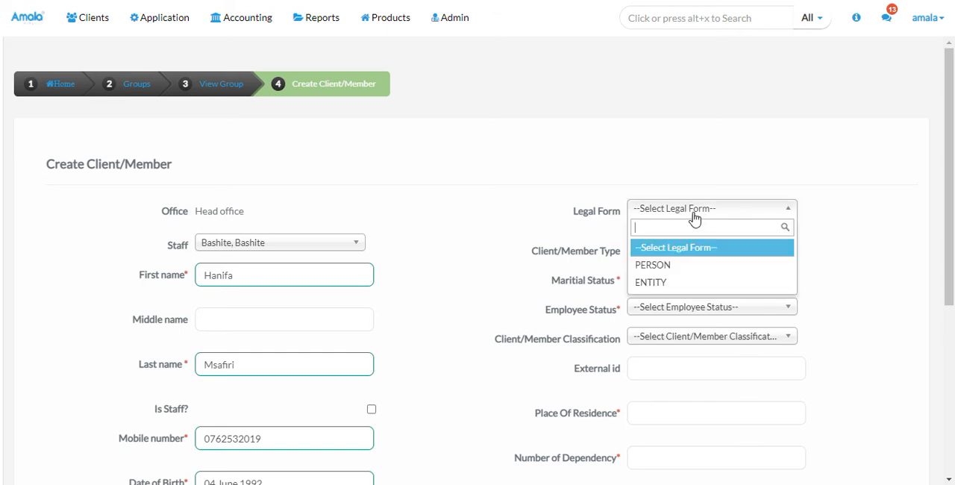
{"action": "left_click", "coordinate": [694, 217]}
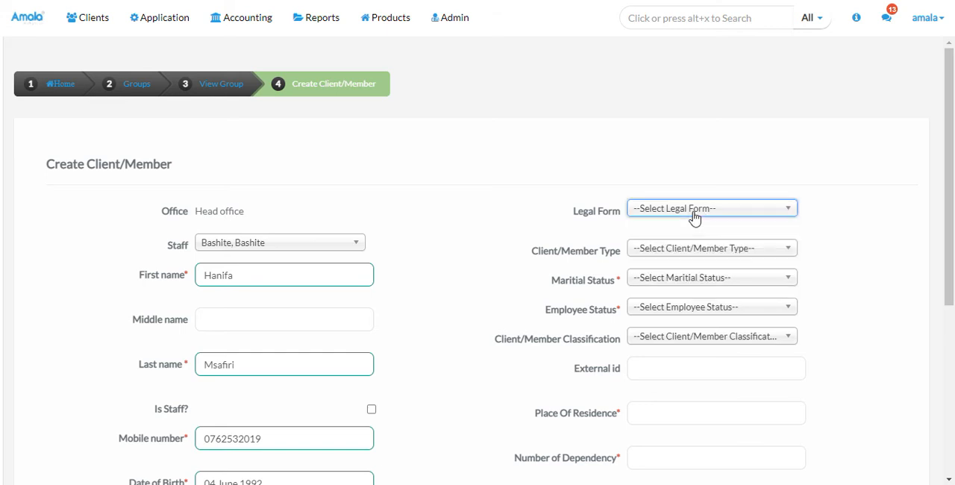
{"action": "left_click", "coordinate": [667, 279]}
{"action": "left_click", "coordinate": [651, 333]}
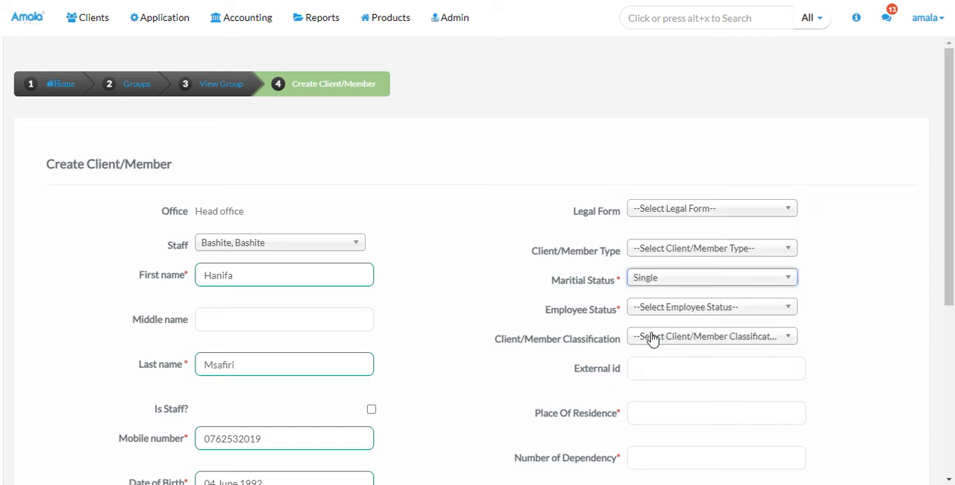
{"action": "left_click", "coordinate": [661, 313]}
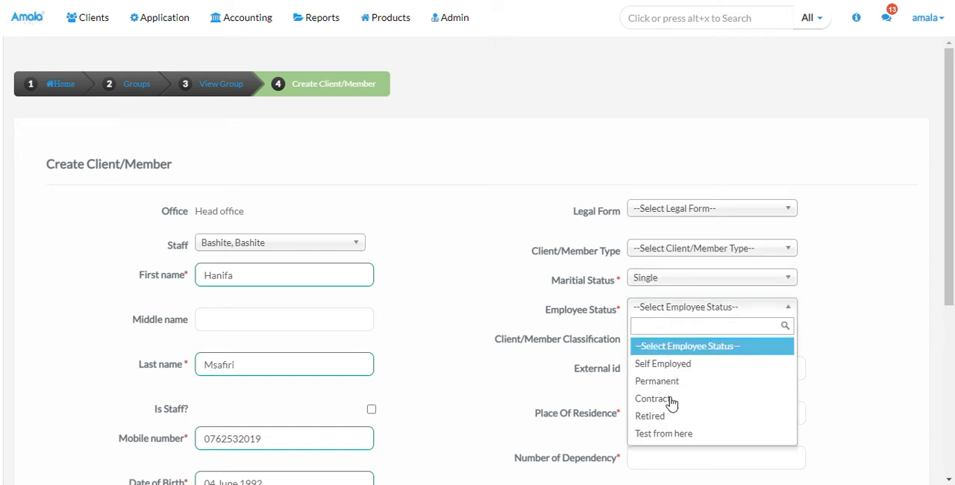
{"action": "left_click", "coordinate": [655, 366]}
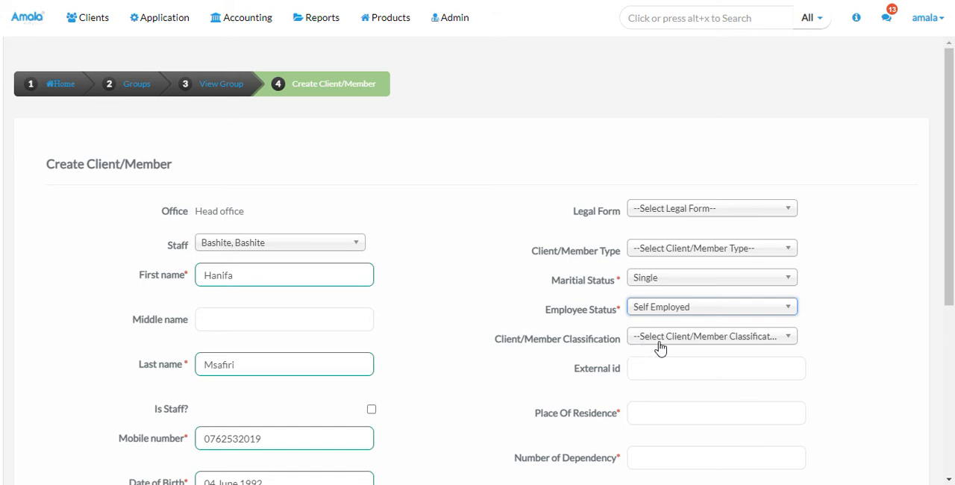
{"action": "left_click", "coordinate": [667, 339]}
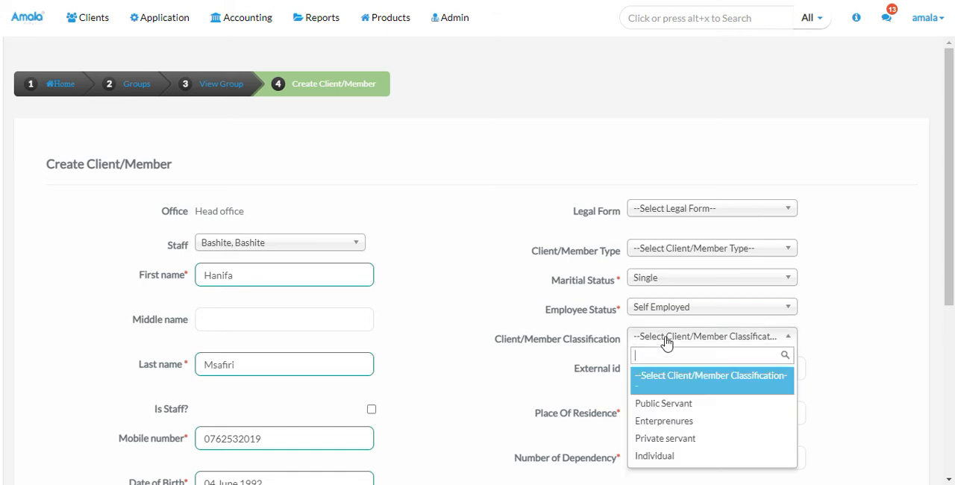
{"action": "left_click", "coordinate": [655, 439]}
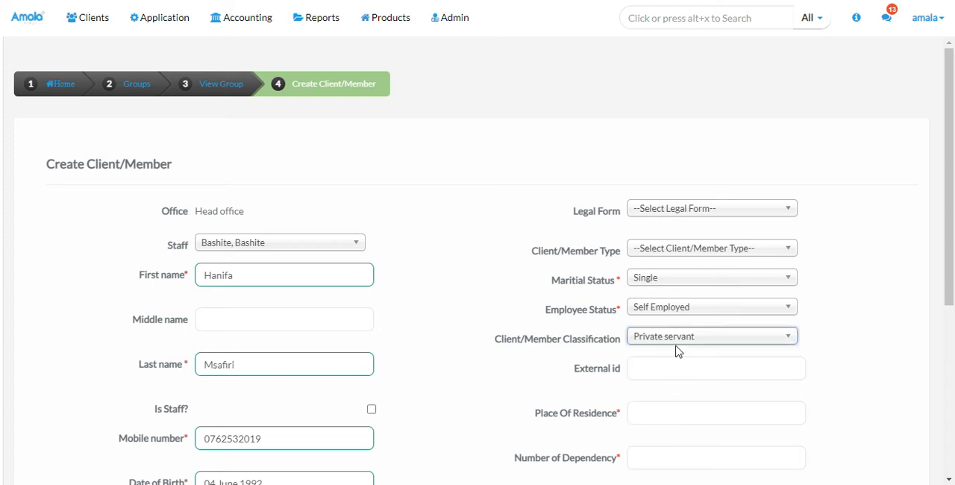
Enter Arusha as the client's place of residence and 1 as the number of dependency
{"action": "left_click_drag", "start_coordinate": [948, 211], "coordinate": [948, 279]}
{"action": "left_click", "coordinate": [644, 292]}
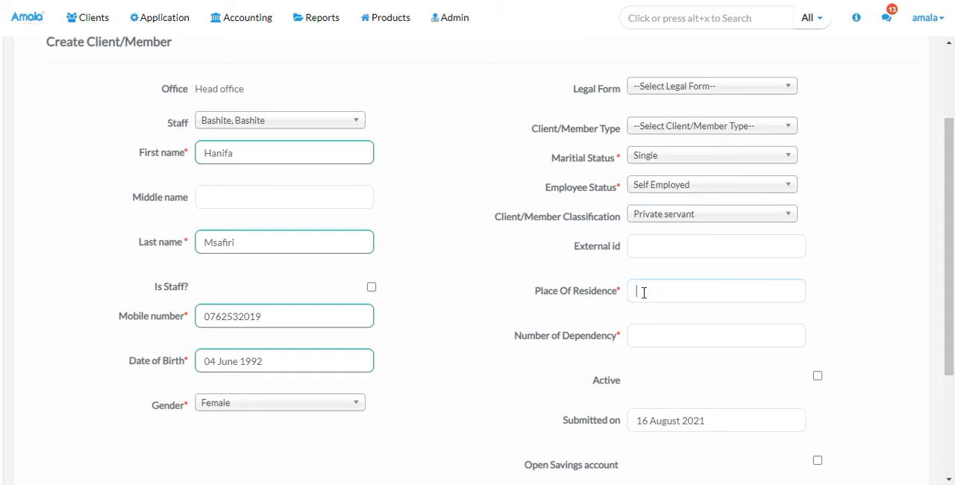
{"action": "type", "text": "Arusha"}
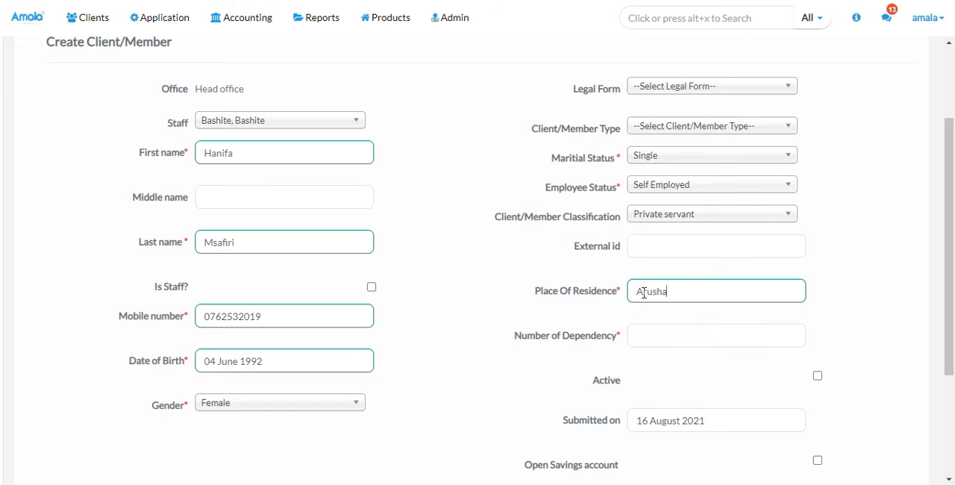
{"action": "left_click", "coordinate": [639, 332]}
{"action": "type", "text": "1"}
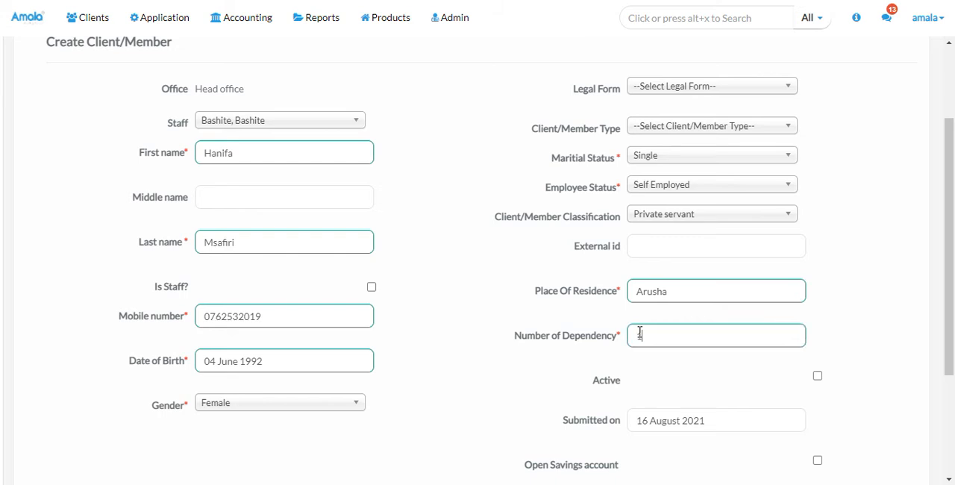
Mark the new client as active with 6 September 2021 as the activation date
{"action": "left_click", "coordinate": [818, 377]}
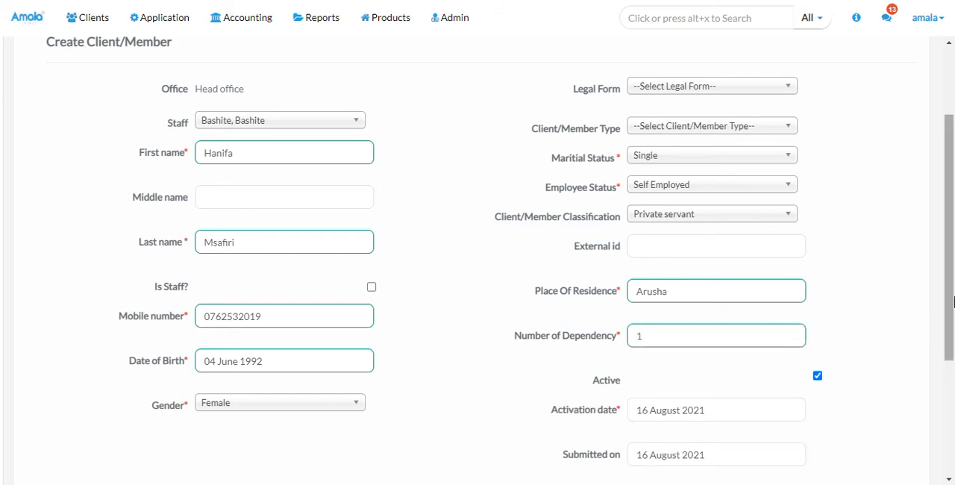
{"action": "scroll", "coordinate": [953, 345], "scroll_direction": "down", "scroll_amount": 1}
{"action": "scroll", "coordinate": [953, 345], "scroll_direction": "down", "scroll_amount": 1}
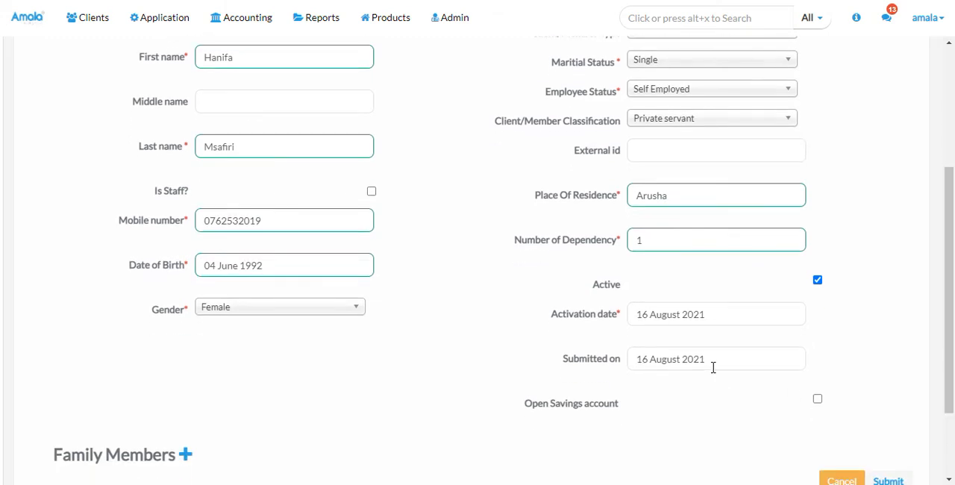
{"action": "left_click", "coordinate": [706, 315]}
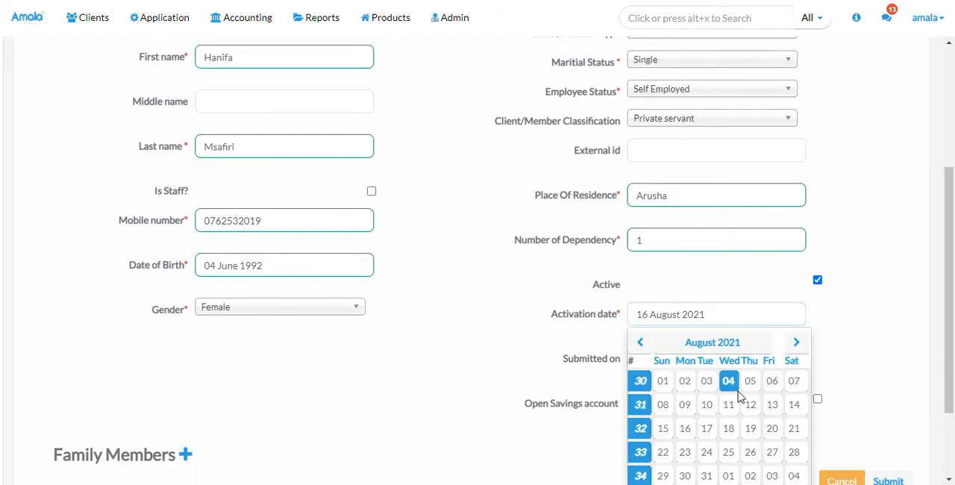
{"action": "left_click", "coordinate": [712, 341]}
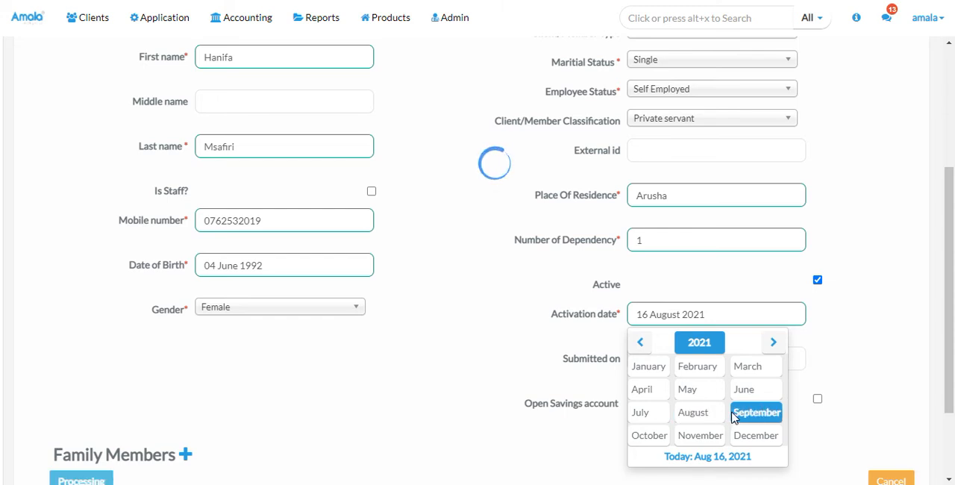
{"action": "left_click", "coordinate": [755, 412]}
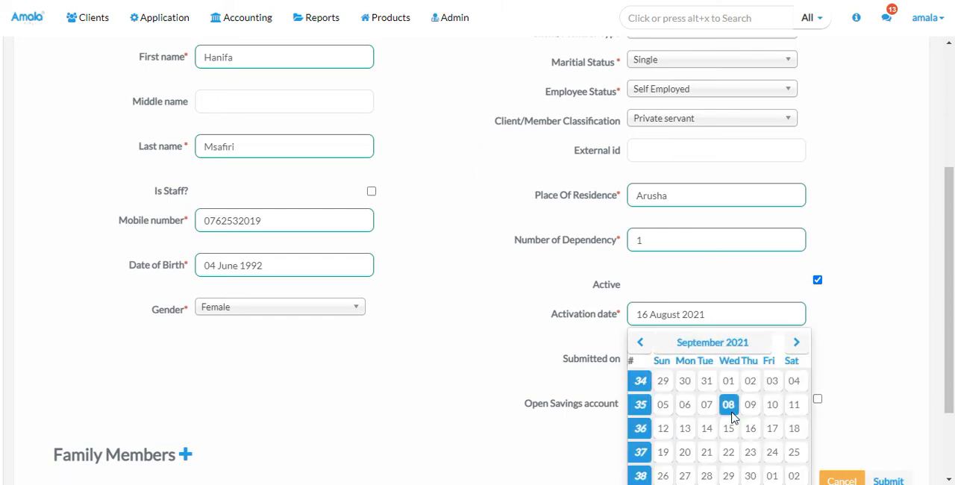
{"action": "left_click", "coordinate": [685, 405]}
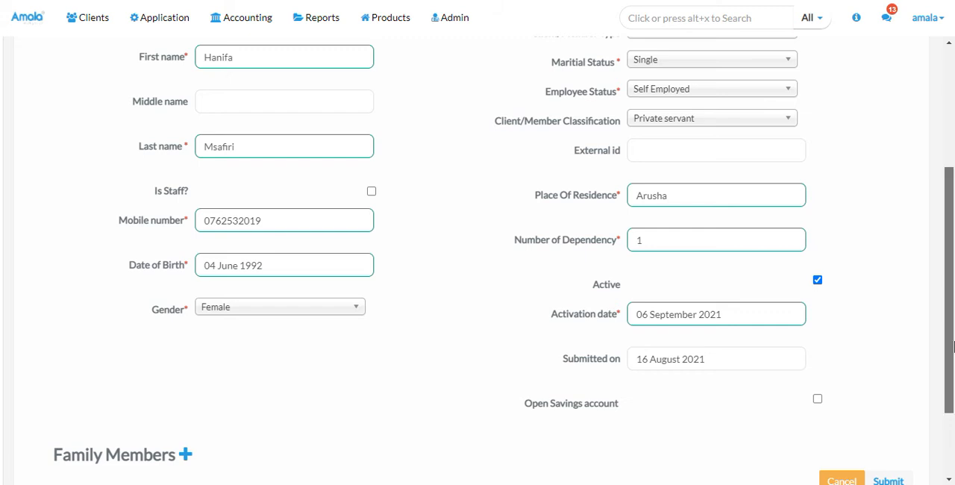
Choose to open a savings account for the client, using the Savings Account product
{"action": "scroll", "coordinate": [951, 352], "scroll_direction": "down", "scroll_amount": 1}
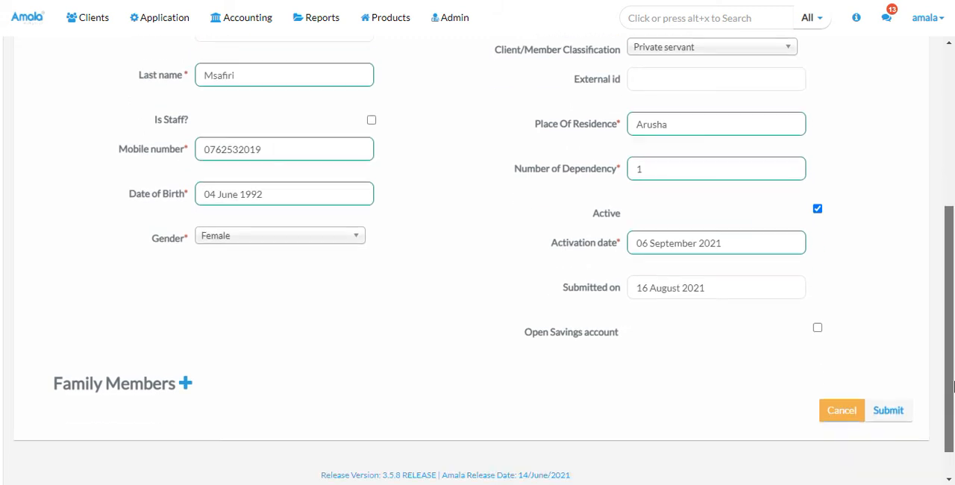
{"action": "left_click", "coordinate": [818, 325]}
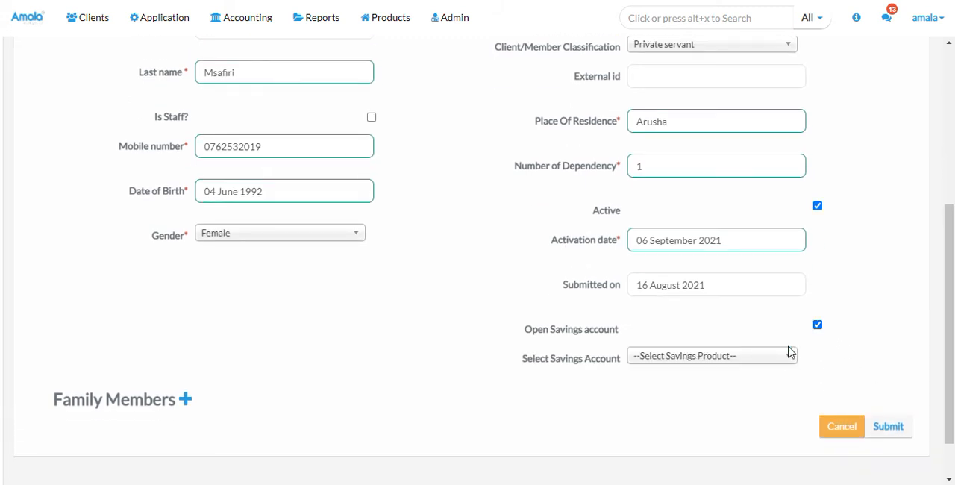
{"action": "left_click", "coordinate": [759, 362]}
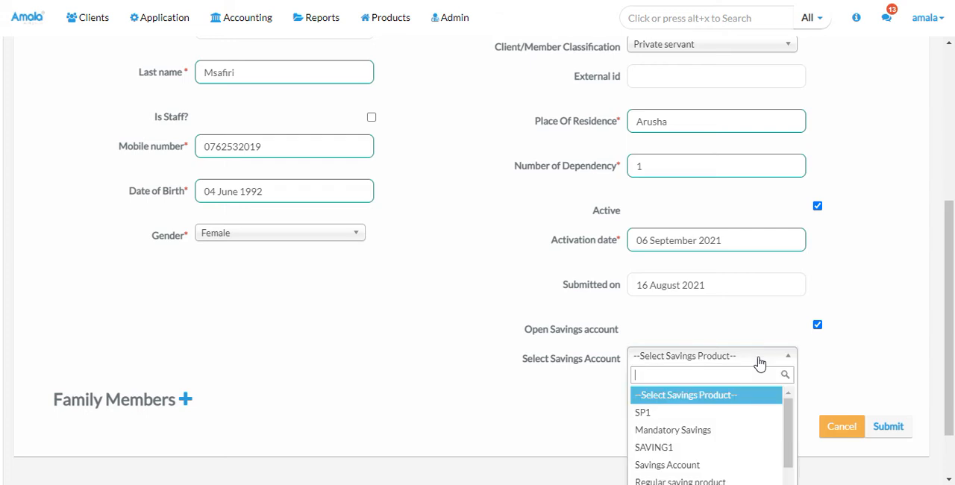
{"action": "left_click", "coordinate": [716, 433]}
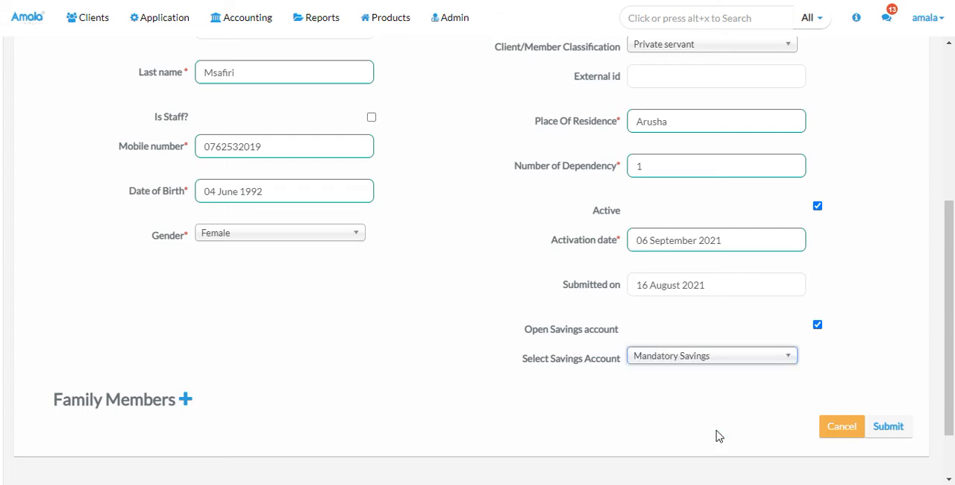
{"action": "left_click", "coordinate": [761, 362]}
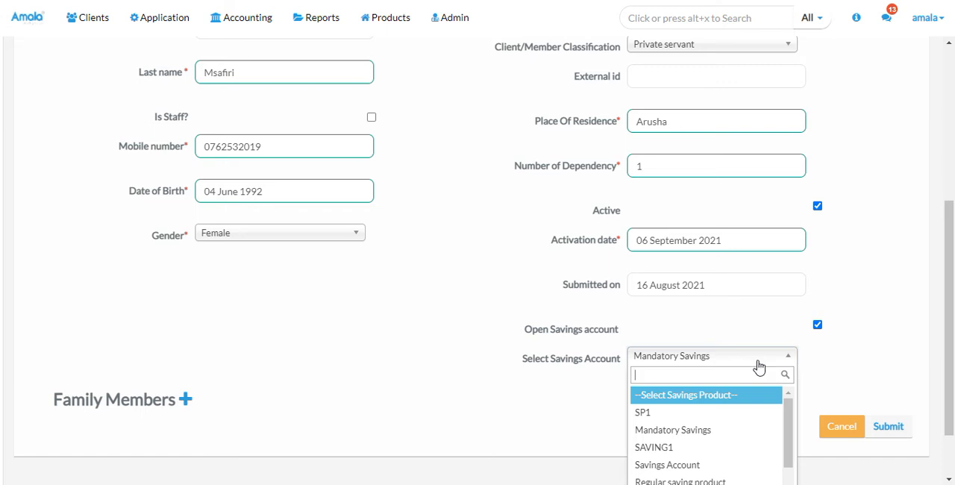
{"action": "left_click", "coordinate": [732, 464]}
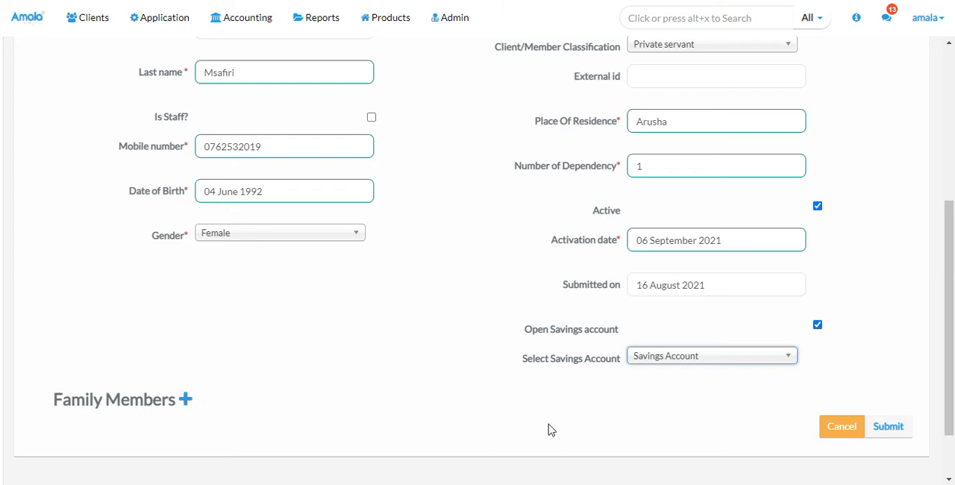
Try to submit the new client's form and check it for validation errors
{"action": "left_click", "coordinate": [887, 426]}
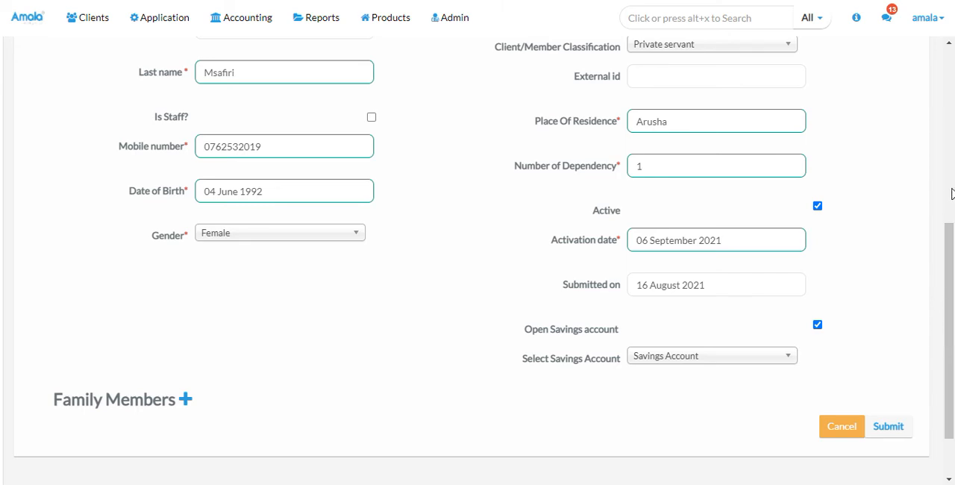
{"action": "scroll", "coordinate": [932, 166], "scroll_direction": "up", "scroll_amount": 3}
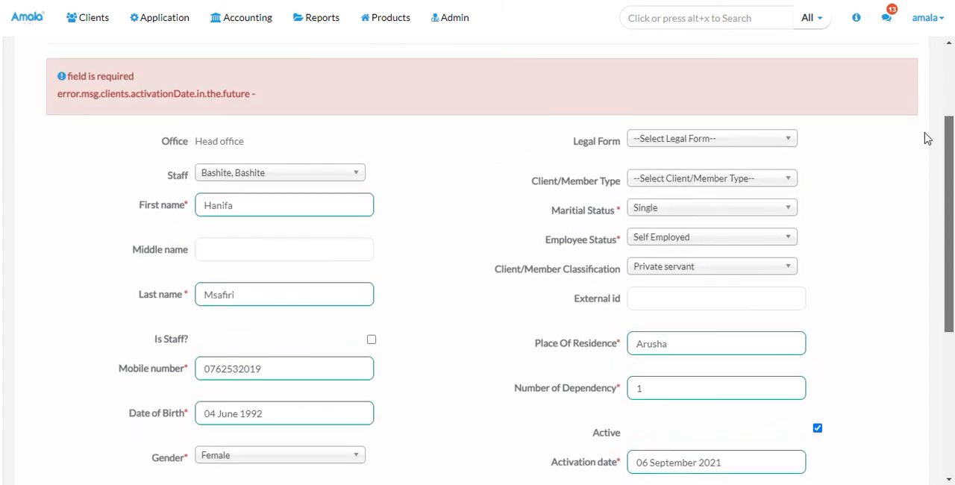
{"action": "scroll", "coordinate": [937, 149], "scroll_direction": "down", "scroll_amount": 1}
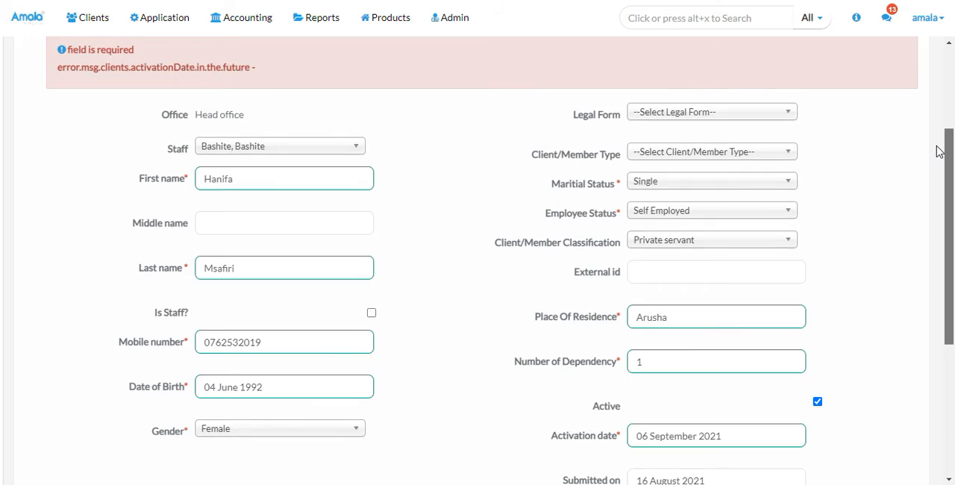
Set the new client's activation date to 21 August 2021
{"action": "left_click_drag", "start_coordinate": [937, 146], "coordinate": [937, 146]}
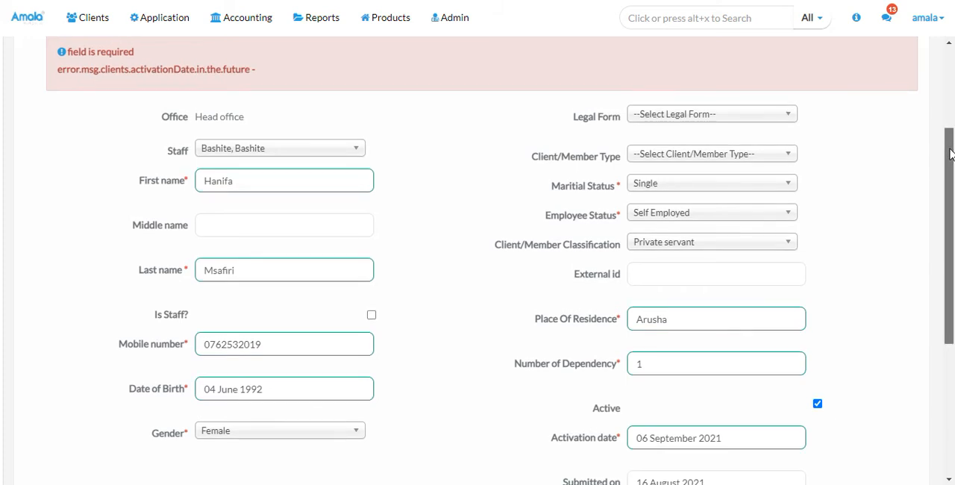
{"action": "left_click_drag", "start_coordinate": [949, 149], "coordinate": [951, 160]}
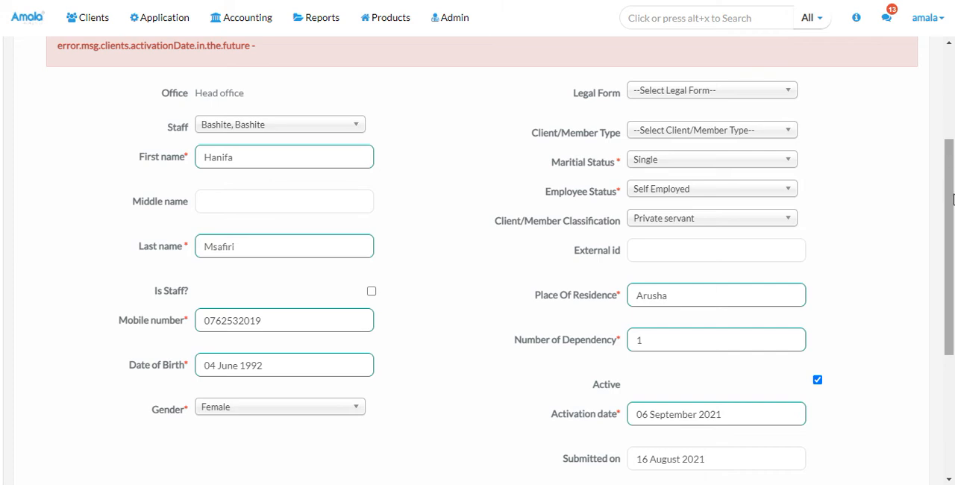
{"action": "left_click_drag", "start_coordinate": [952, 197], "coordinate": [952, 191]}
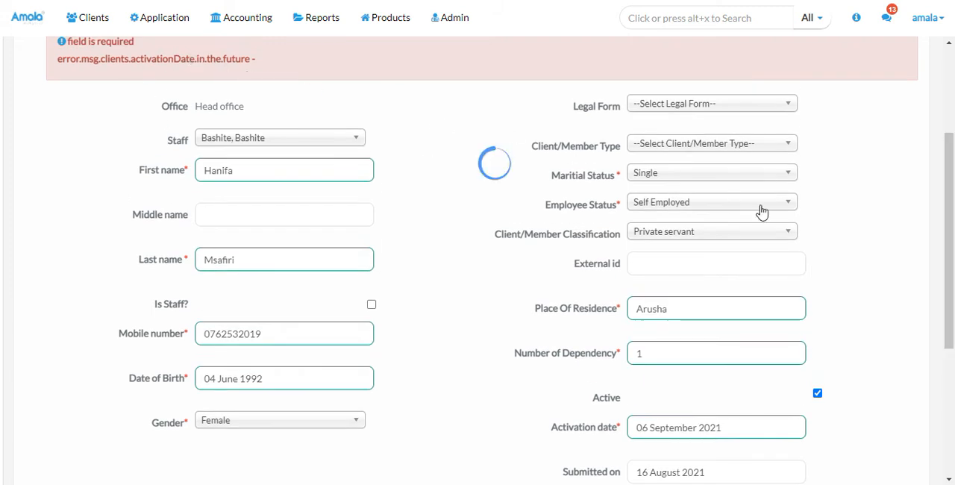
{"action": "left_click_drag", "start_coordinate": [950, 171], "coordinate": [950, 186]}
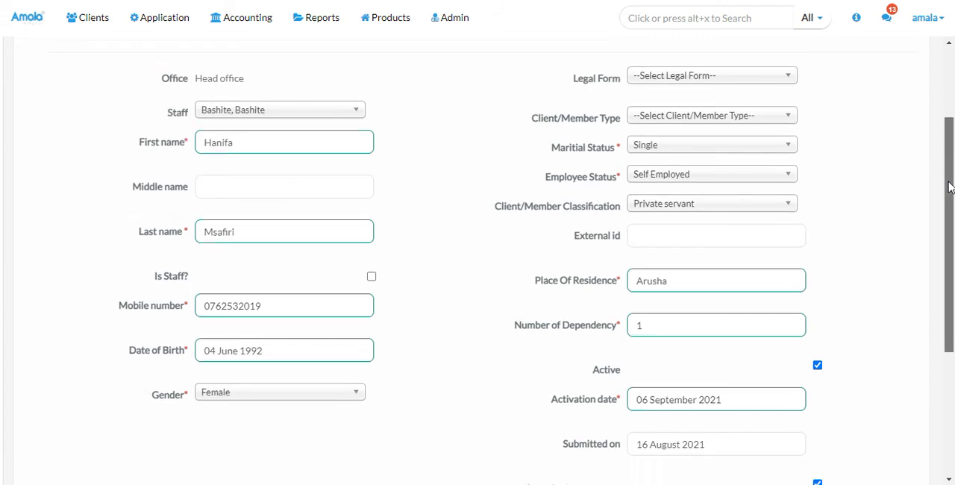
{"action": "scroll", "coordinate": [950, 187], "scroll_direction": "down", "scroll_amount": 1}
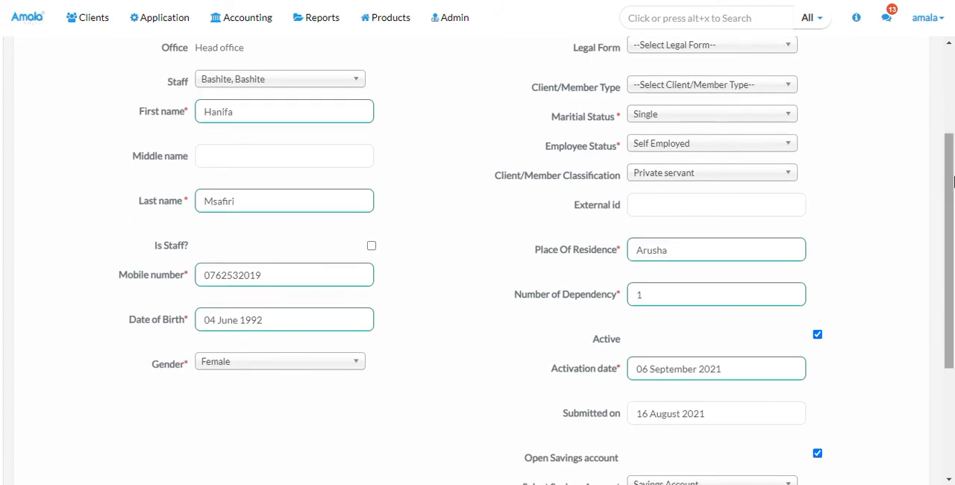
{"action": "left_click_drag", "start_coordinate": [950, 159], "coordinate": [951, 184]}
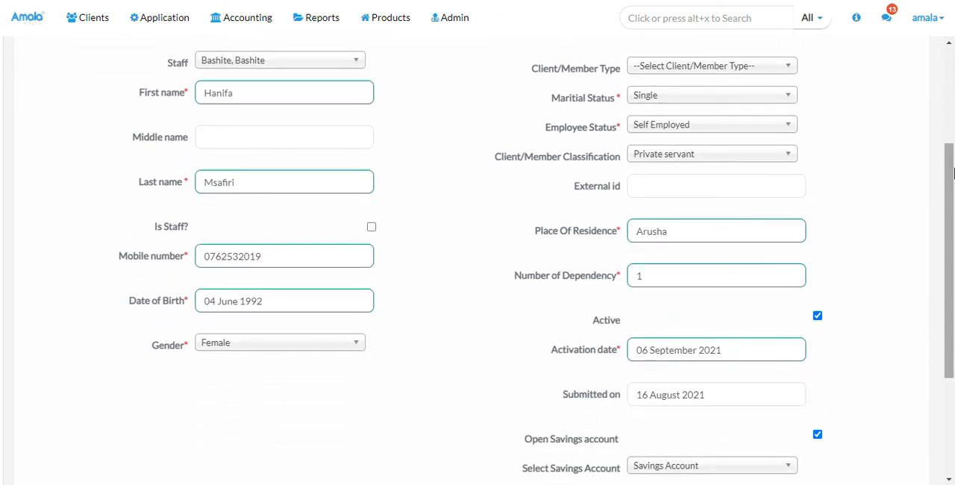
{"action": "left_click", "coordinate": [705, 351]}
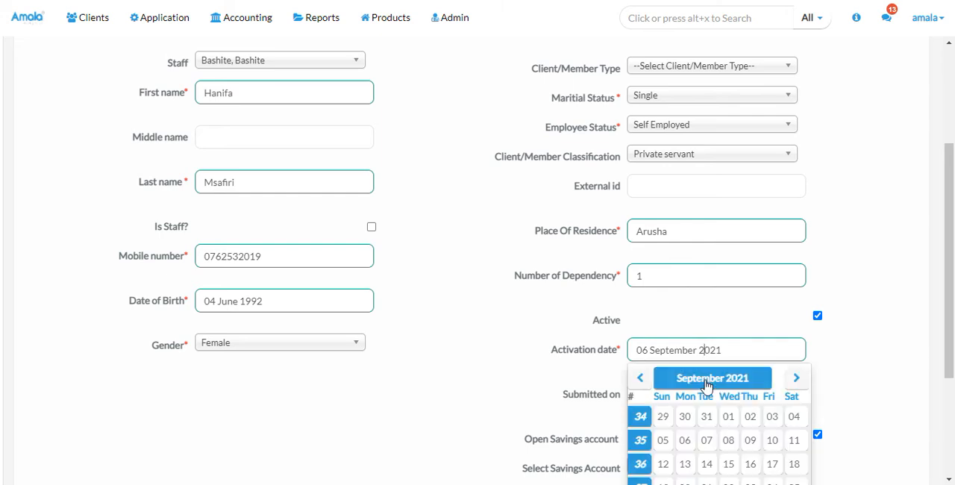
{"action": "left_click", "coordinate": [706, 381]}
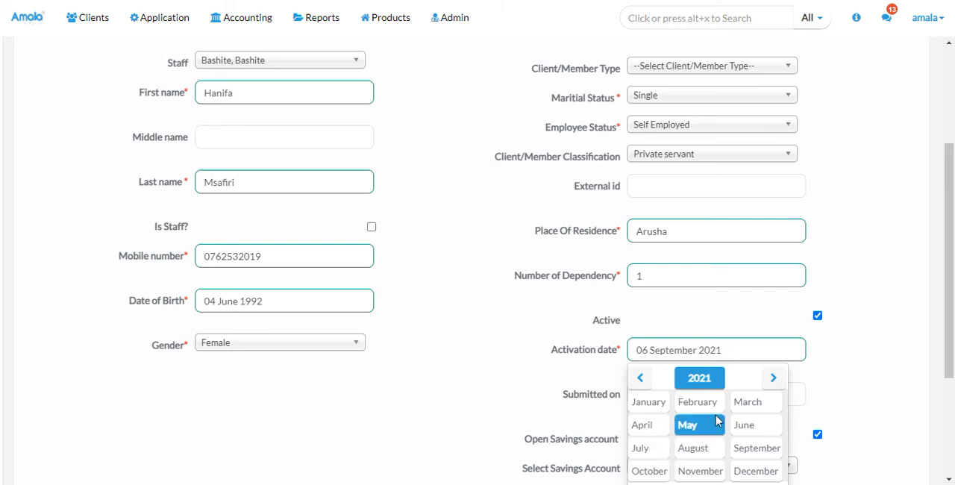
{"action": "left_click", "coordinate": [709, 446]}
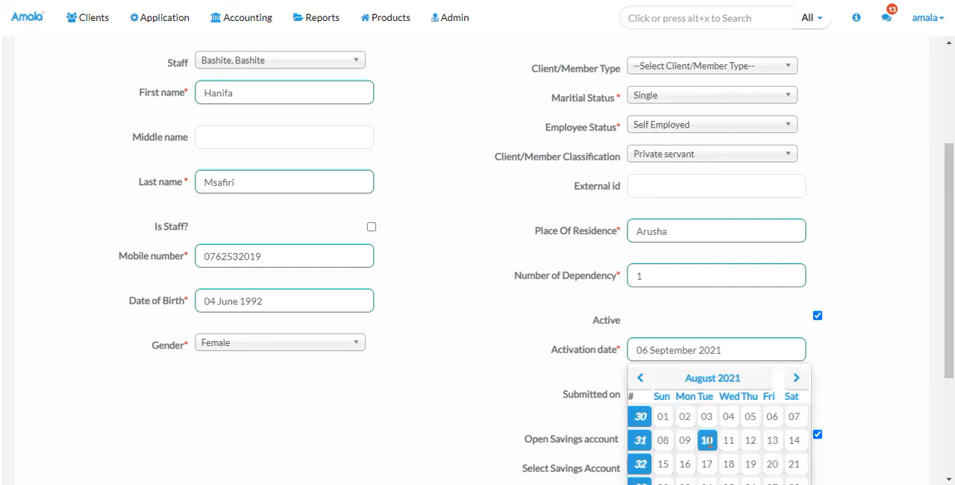
{"action": "left_click", "coordinate": [795, 464]}
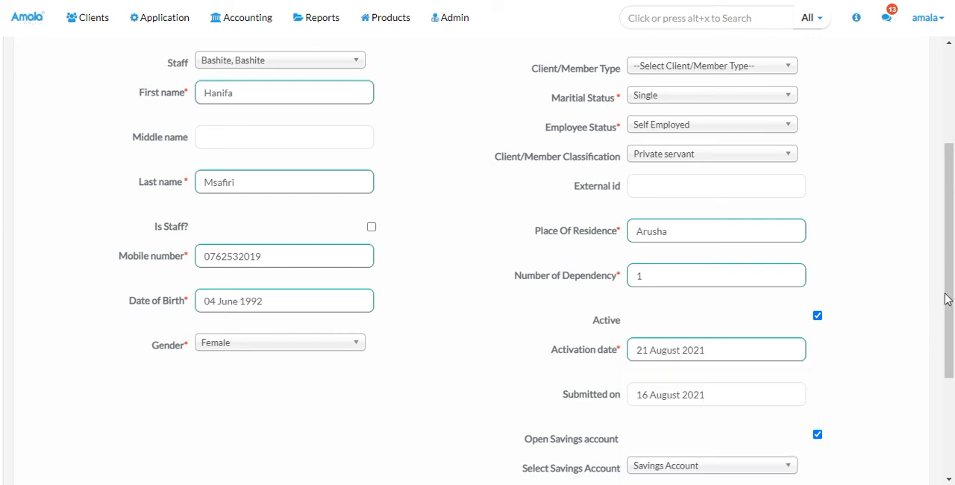
Resubmit the new client's form and check the validation errors above it
{"action": "left_click_drag", "start_coordinate": [952, 293], "coordinate": [952, 329]}
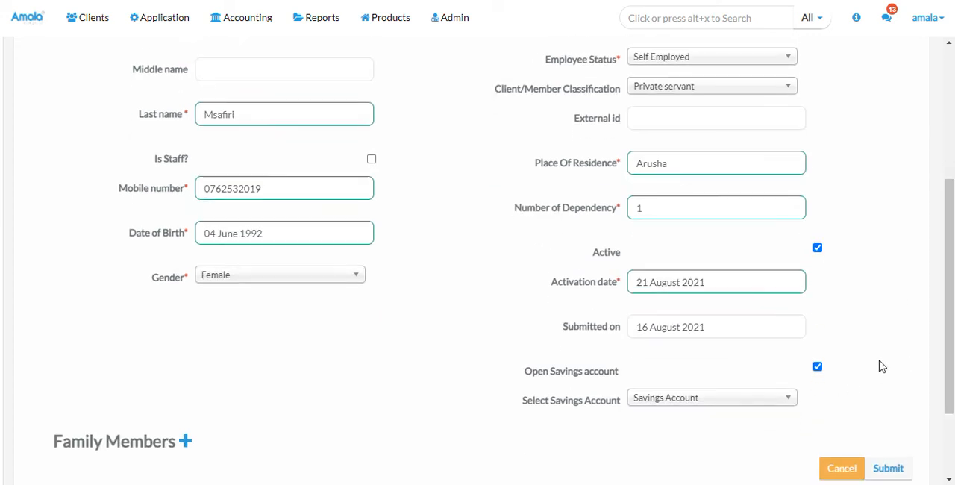
{"action": "left_click", "coordinate": [885, 468]}
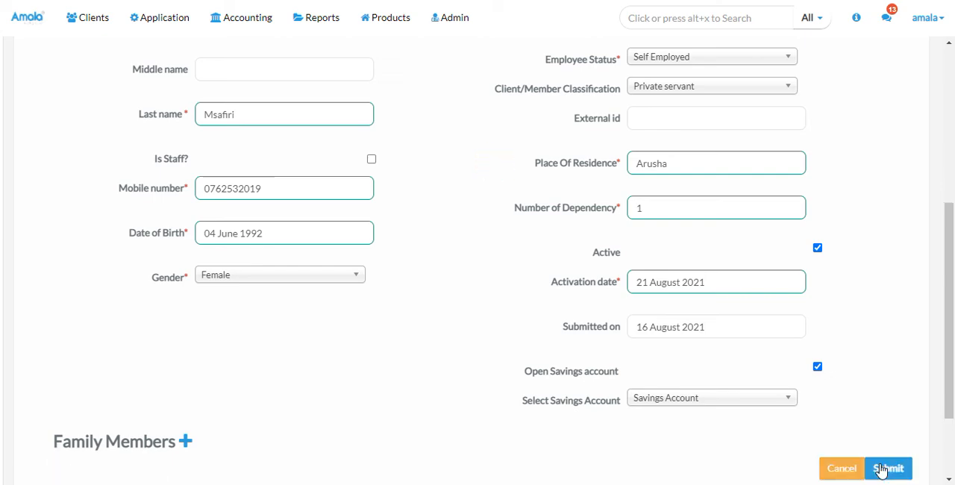
{"action": "left_click_drag", "start_coordinate": [953, 268], "coordinate": [953, 179]}
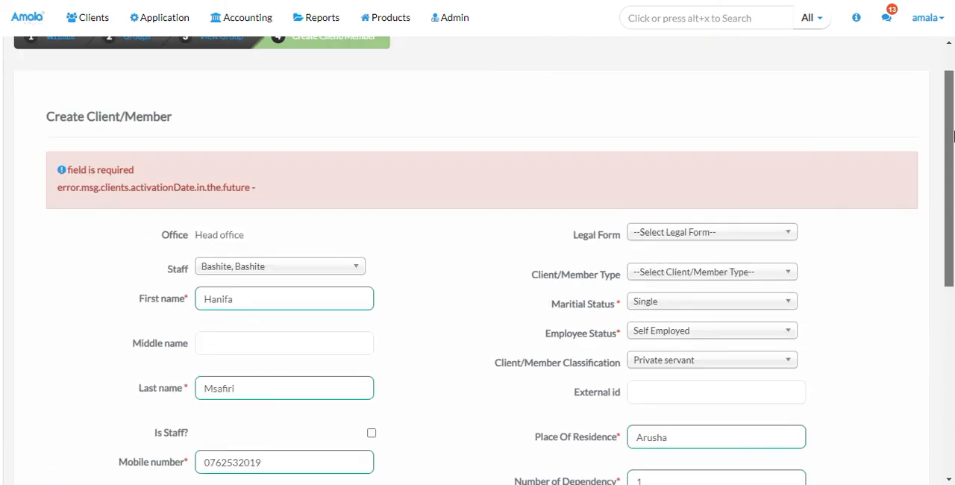
Set the client's submitted-on date to 13 July 2021 and try submitting the form again
{"action": "scroll", "coordinate": [953, 179], "scroll_direction": "down", "scroll_amount": 2}
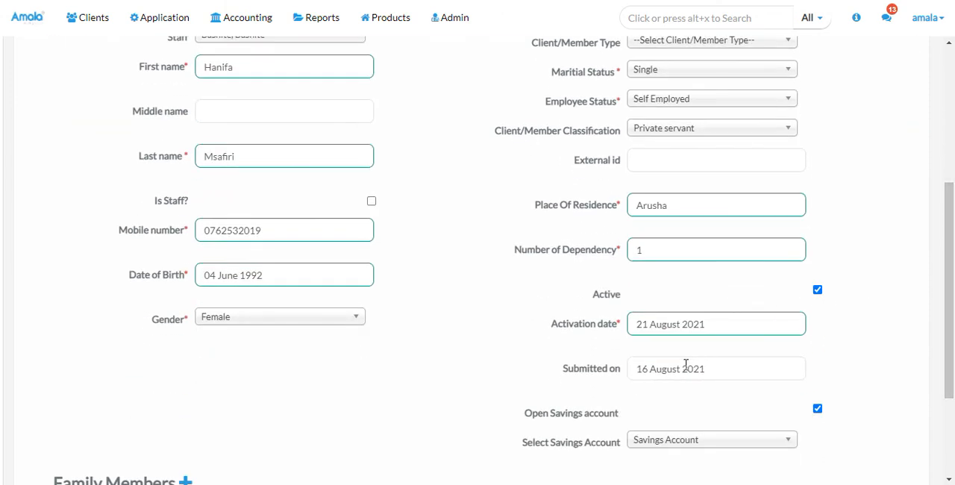
{"action": "left_click", "coordinate": [684, 366]}
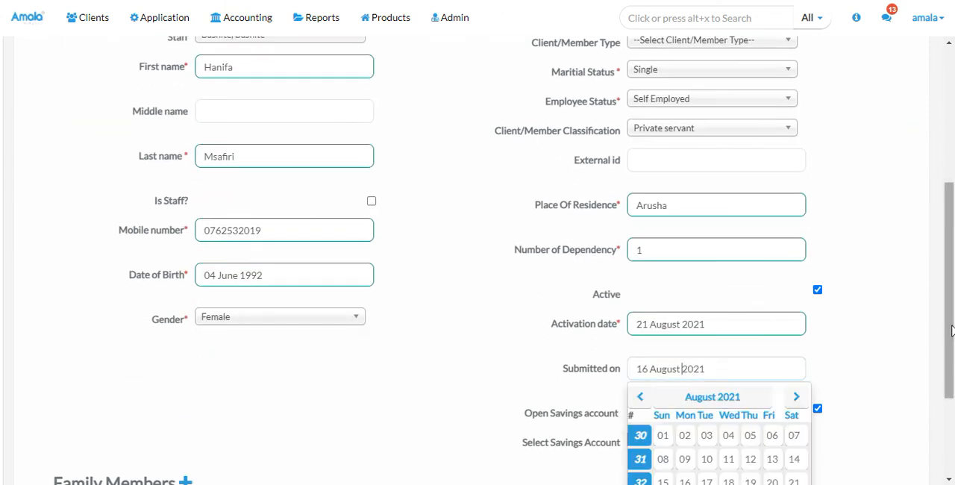
{"action": "left_click_drag", "start_coordinate": [950, 331], "coordinate": [940, 385]}
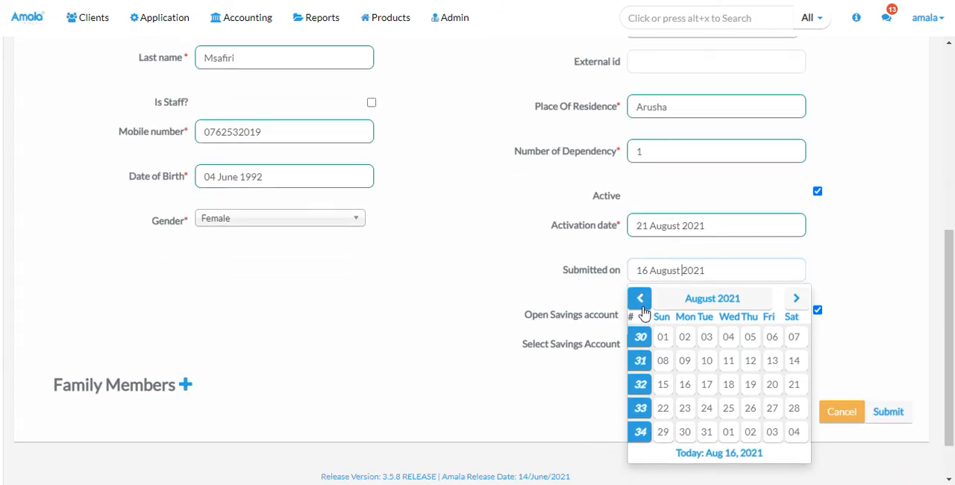
{"action": "left_click", "coordinate": [701, 304]}
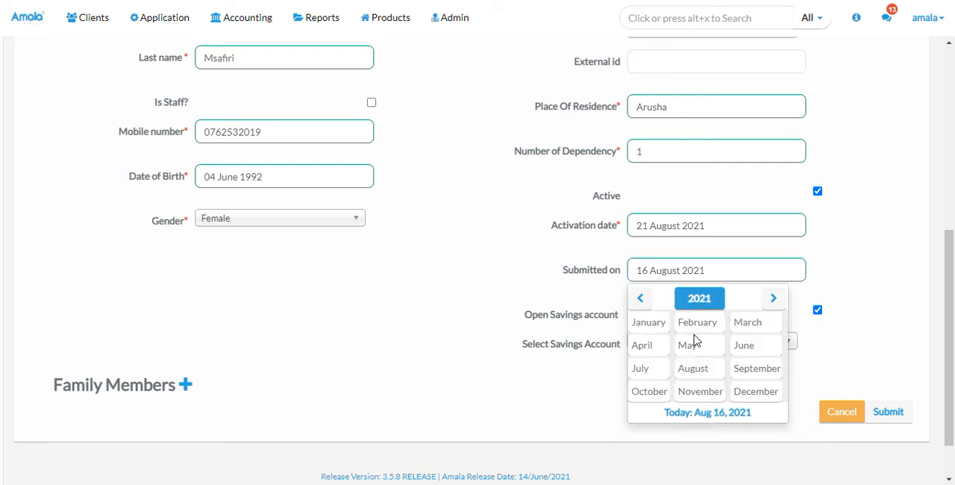
{"action": "left_click", "coordinate": [651, 373]}
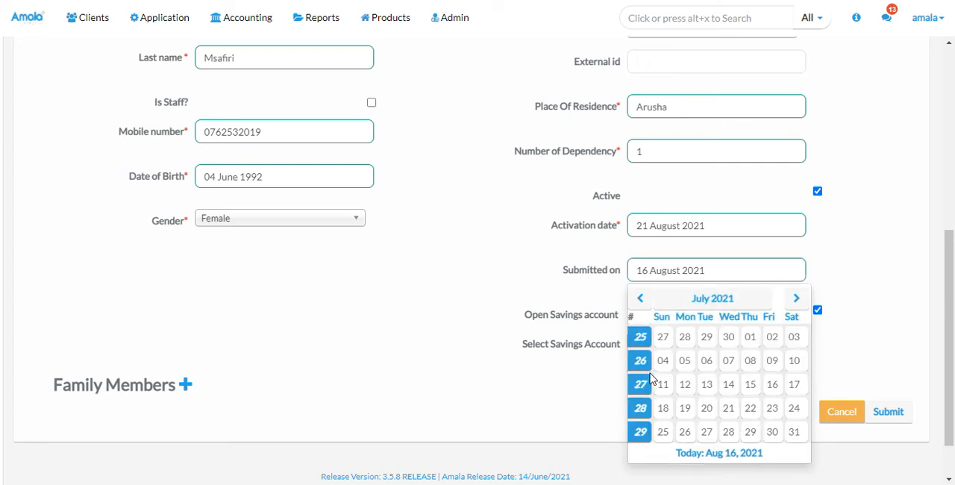
{"action": "left_click", "coordinate": [705, 384]}
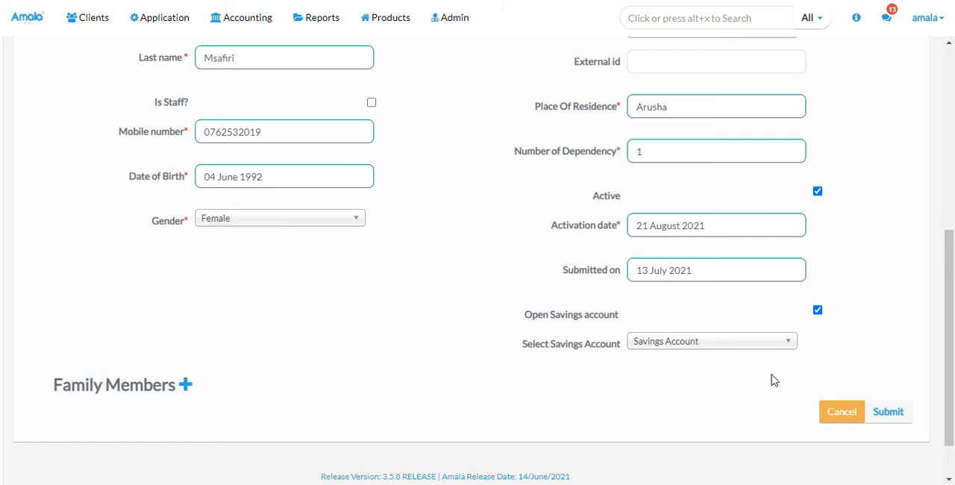
{"action": "left_click", "coordinate": [874, 411]}
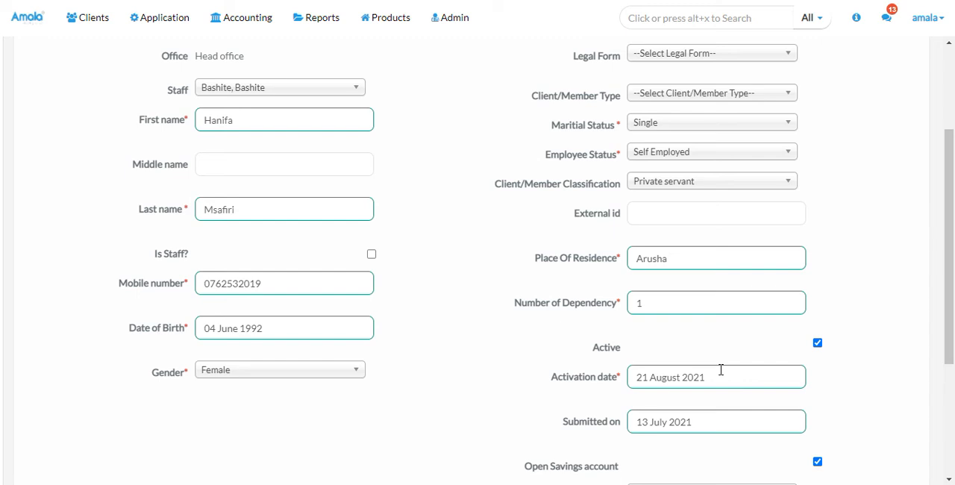
Set the client's activation date to 16 August 2021
{"action": "left_click", "coordinate": [691, 381]}
{"action": "left_click_drag", "start_coordinate": [953, 299], "coordinate": [953, 362]}
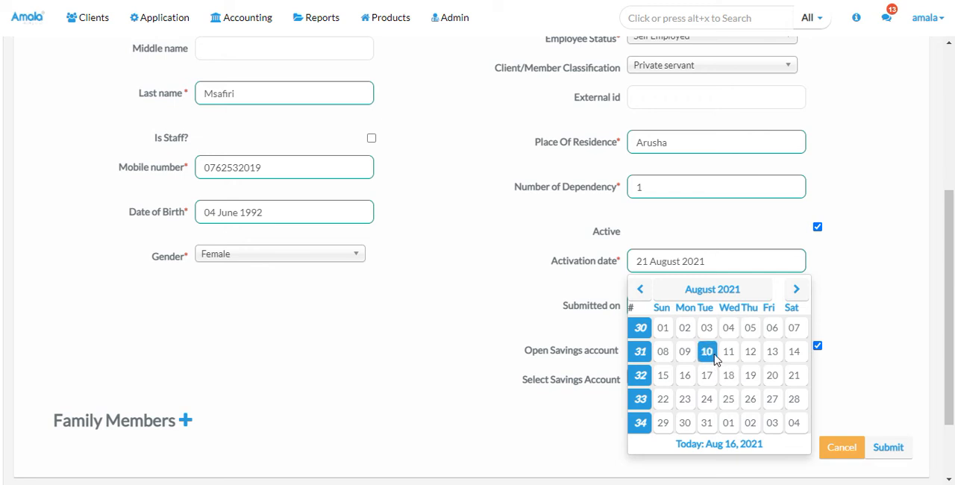
{"action": "left_click", "coordinate": [702, 290]}
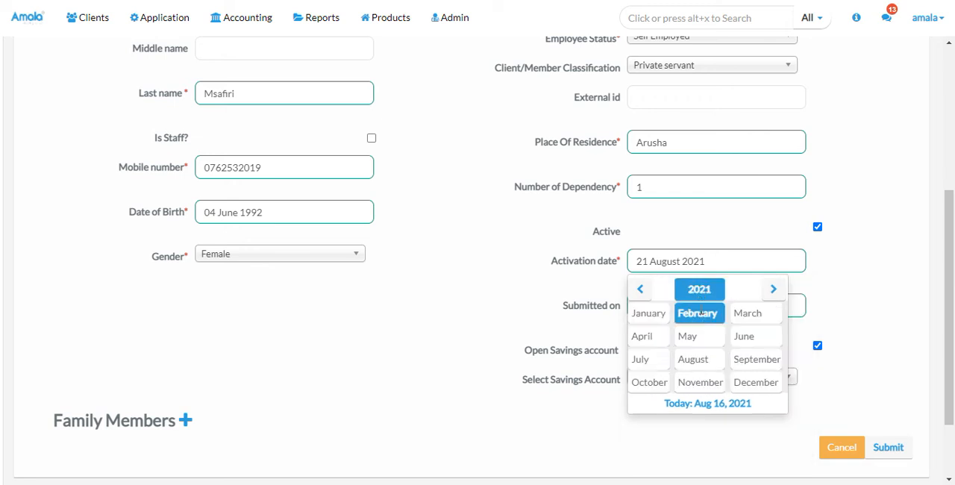
{"action": "left_click", "coordinate": [714, 362]}
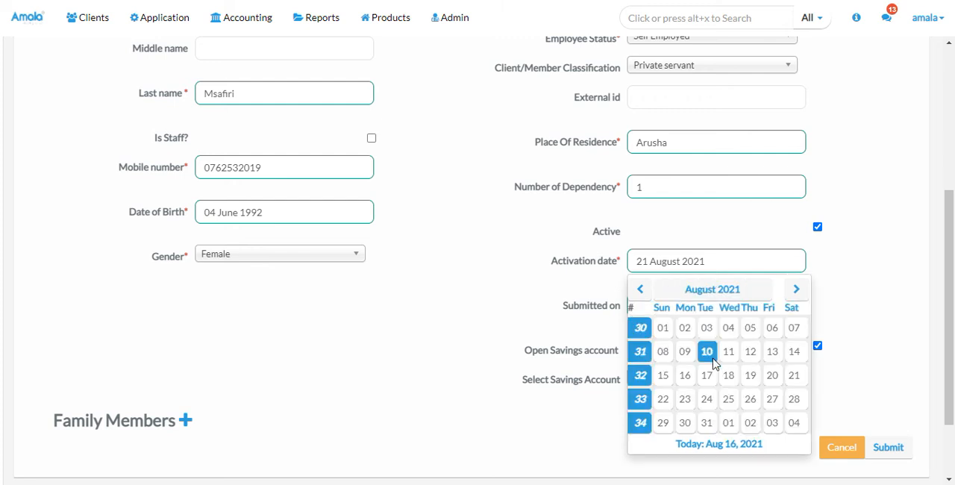
{"action": "left_click", "coordinate": [687, 378]}
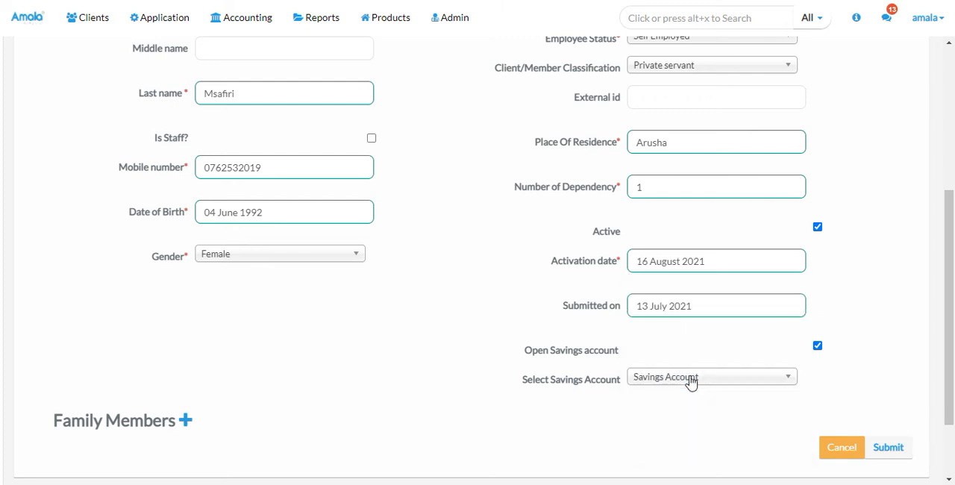
Set the client's submitted-on date to 16 August 2021 and submit the form to create the client
{"action": "left_click", "coordinate": [693, 309]}
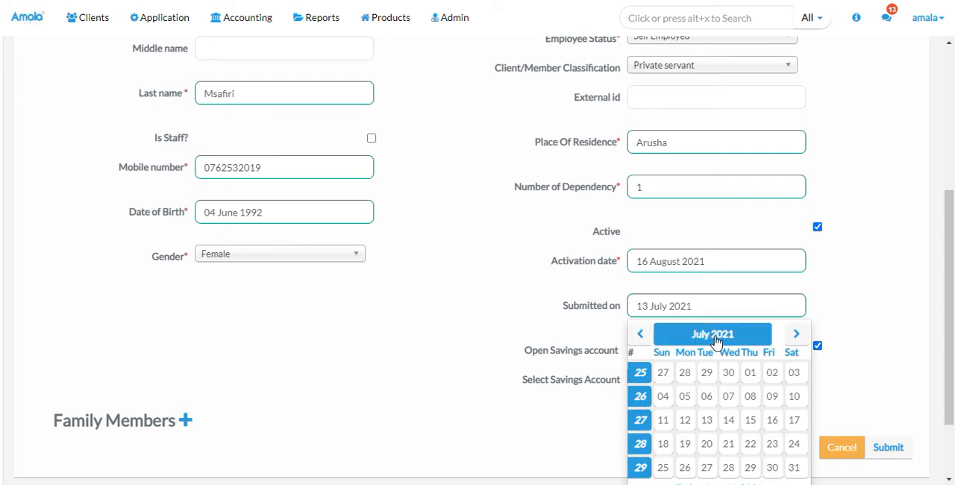
{"action": "left_click", "coordinate": [715, 337]}
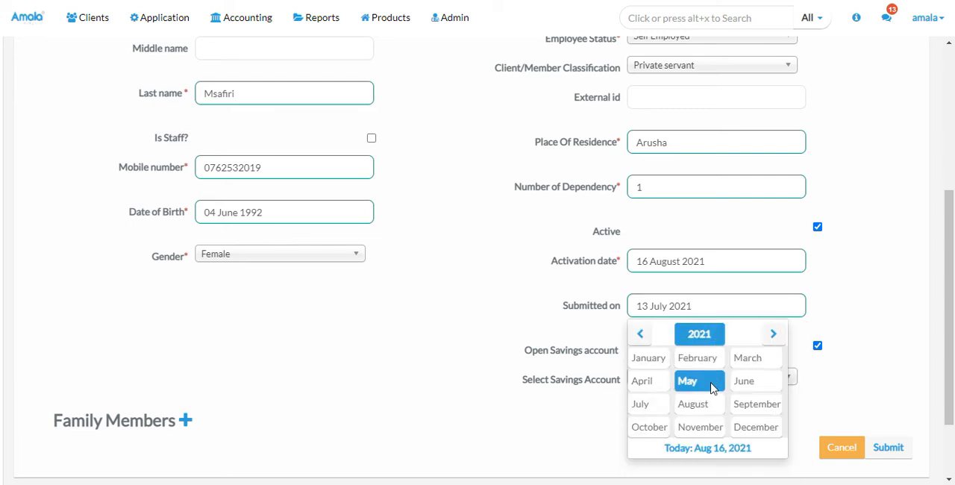
{"action": "left_click", "coordinate": [710, 405]}
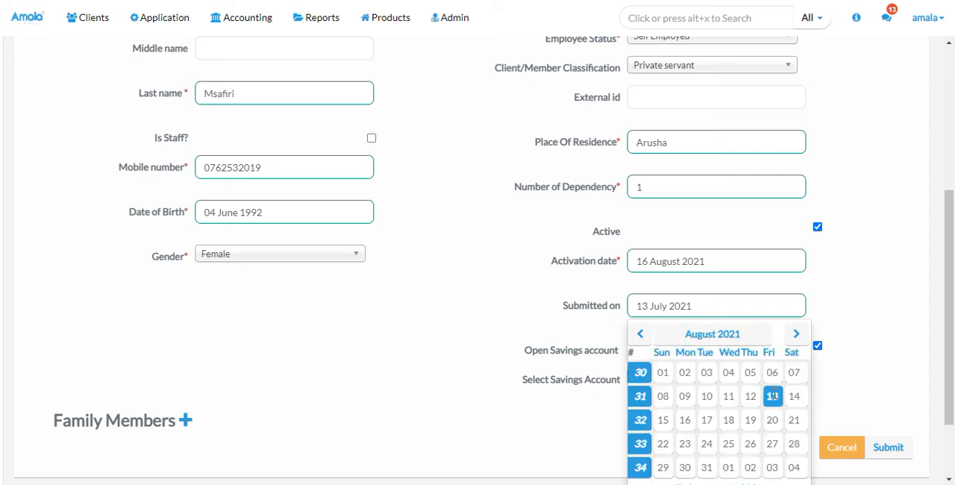
{"action": "double_click", "coordinate": [685, 419]}
{"action": "left_click_drag", "start_coordinate": [706, 429], "coordinate": [854, 478]}
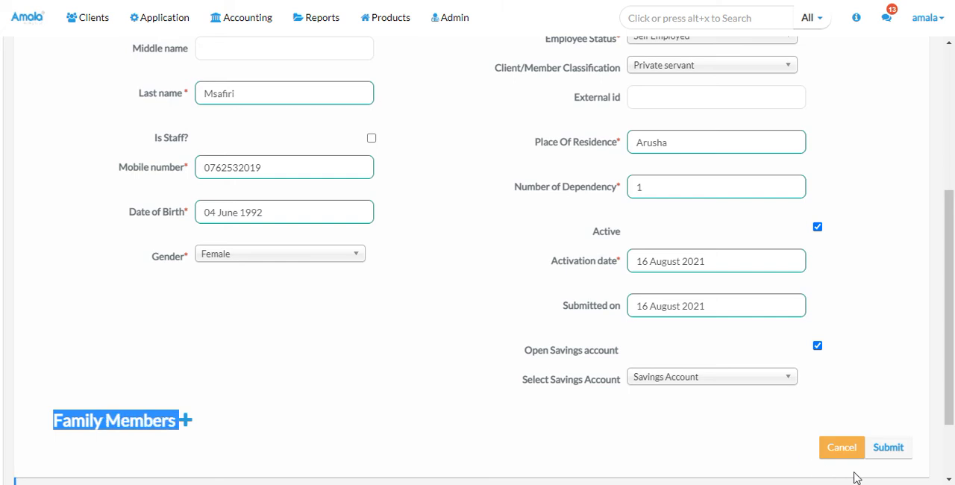
{"action": "left_click", "coordinate": [886, 450]}
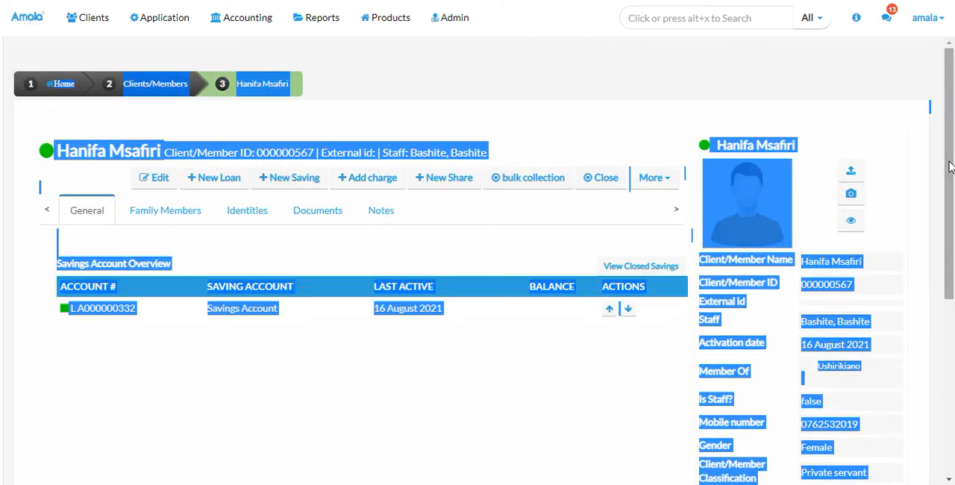
{"action": "left_click", "coordinate": [434, 397]}
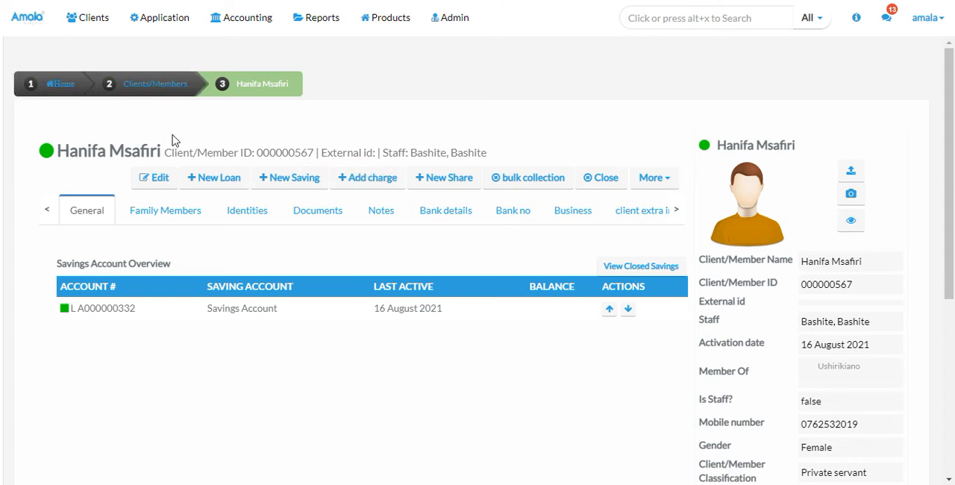
Start creating a new center from the list of centers and name it Manzese
{"action": "left_click", "coordinate": [89, 20]}
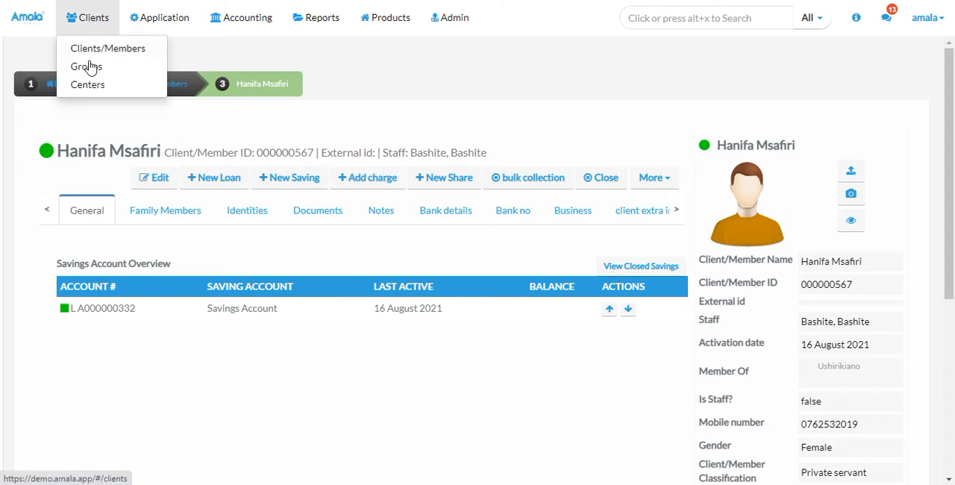
{"action": "left_click", "coordinate": [88, 85]}
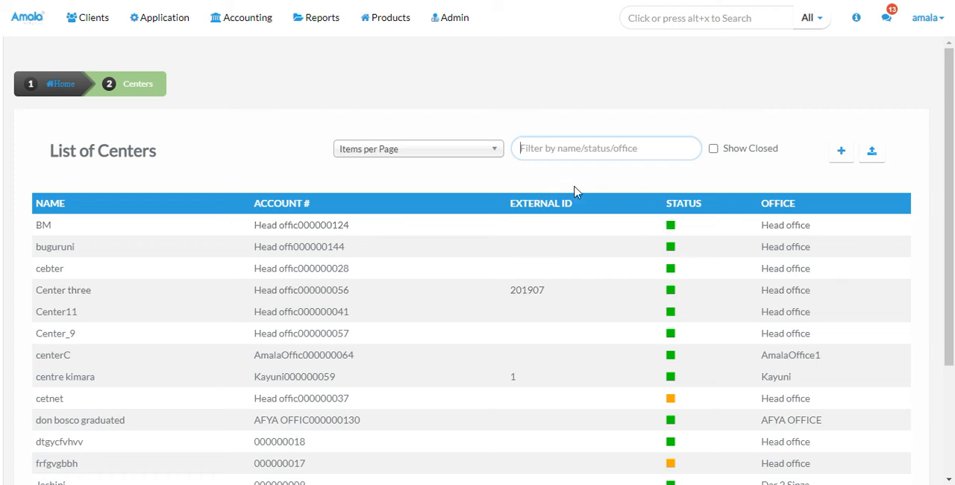
{"action": "left_click", "coordinate": [839, 157]}
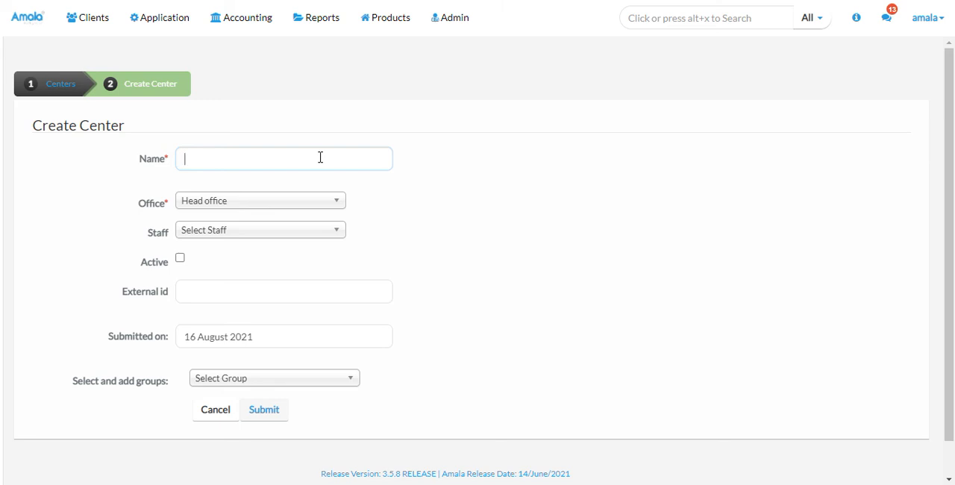
{"action": "type", "text": "M"}
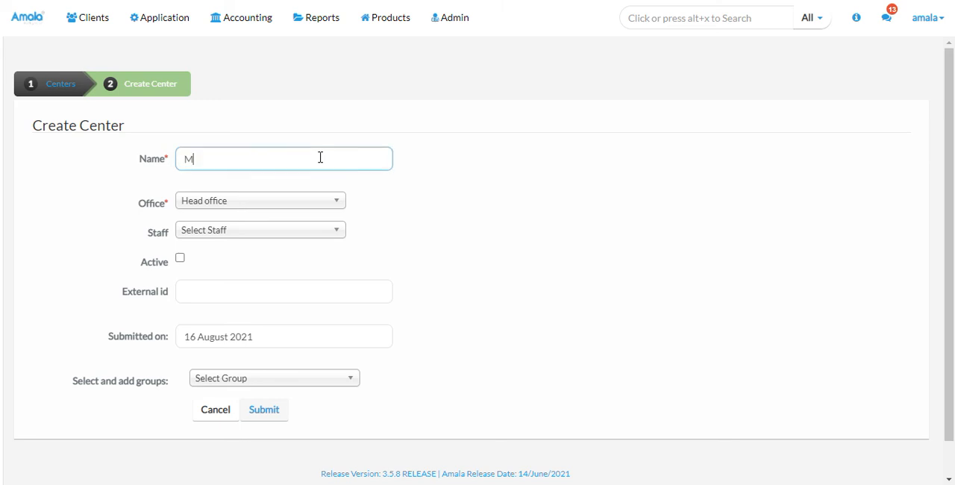
{"action": "type", "text": "anzese"}
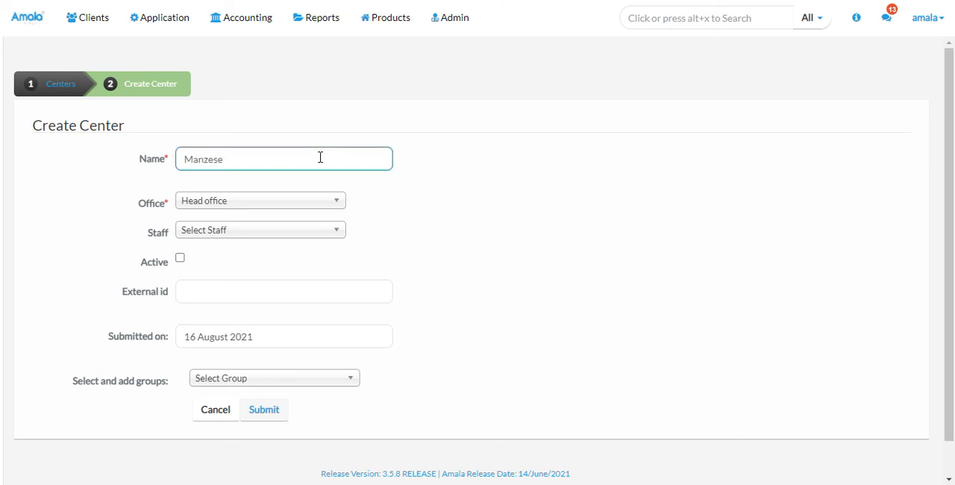
Change the center's name to Manzese Finance and choose Head office as its office
{"action": "left_click", "coordinate": [275, 203]}
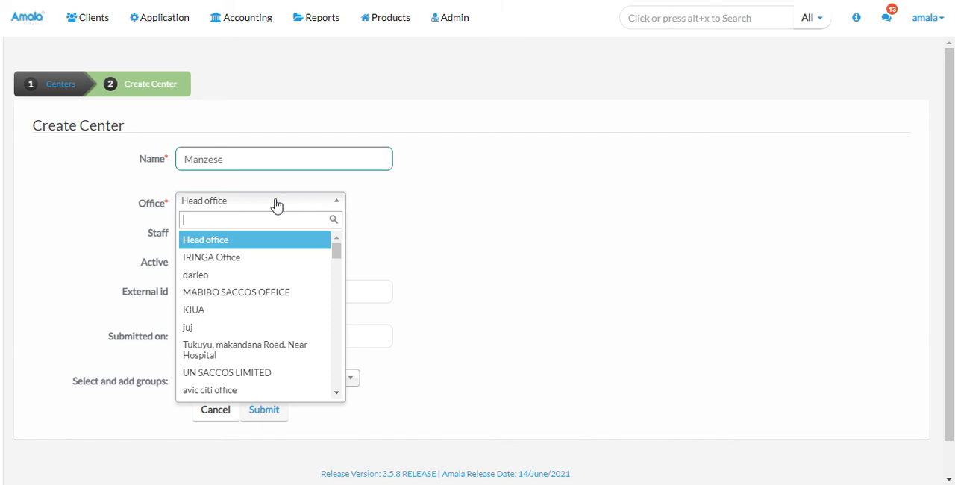
{"action": "left_click", "coordinate": [255, 155]}
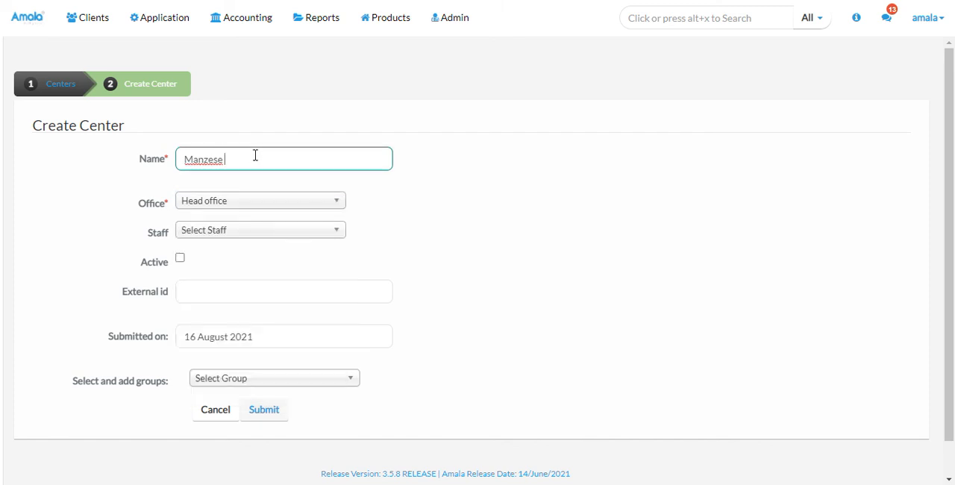
{"action": "type", "text": "Finance"}
{"action": "left_click", "coordinate": [235, 199]}
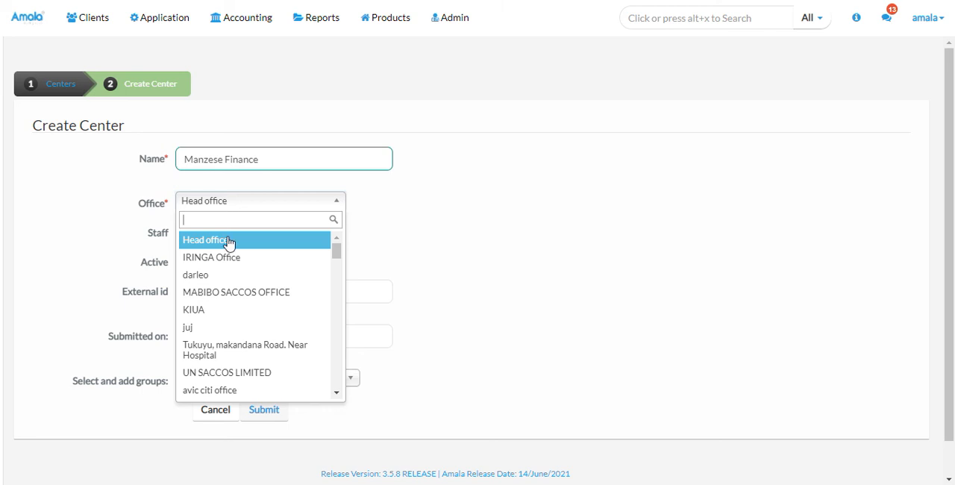
{"action": "left_click", "coordinate": [228, 240]}
Assign cashier1 as the center's staff, mark the center as active and submit the form to create it
{"action": "left_click", "coordinate": [227, 237]}
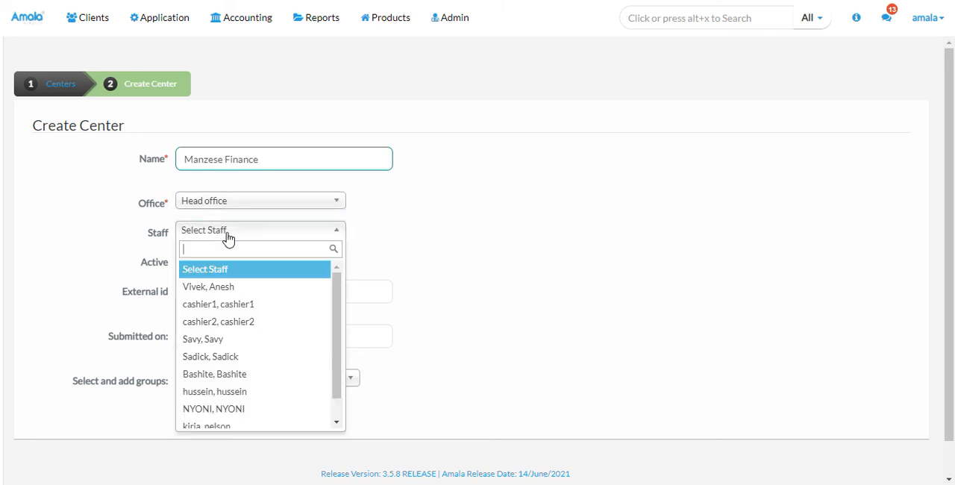
{"action": "left_click", "coordinate": [208, 305]}
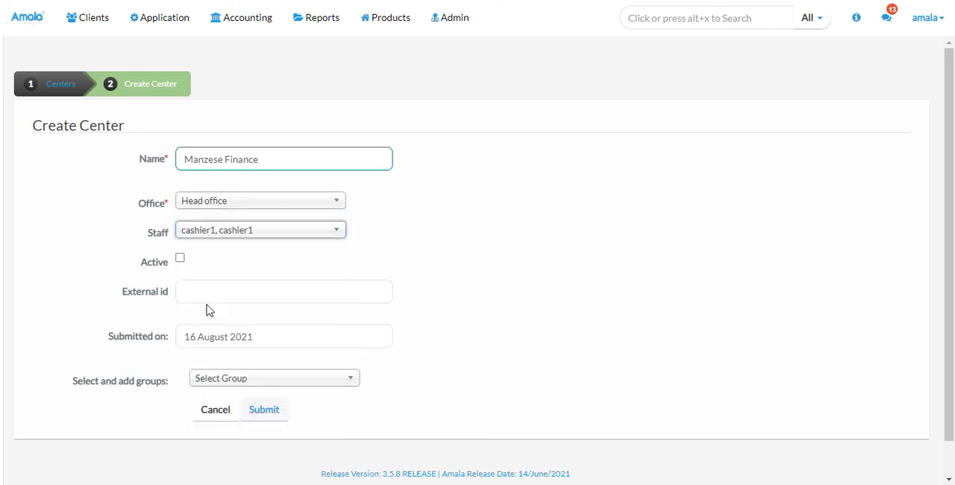
{"action": "left_click", "coordinate": [179, 260]}
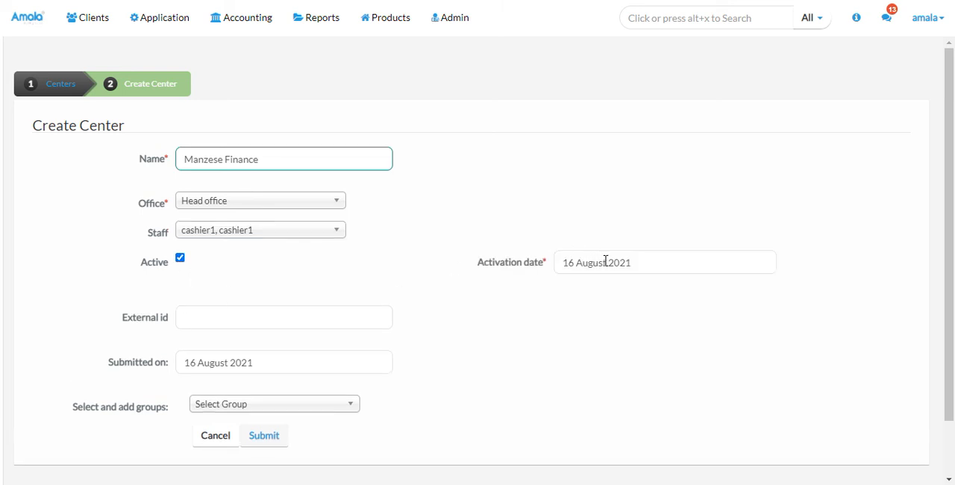
{"action": "left_click", "coordinate": [289, 315]}
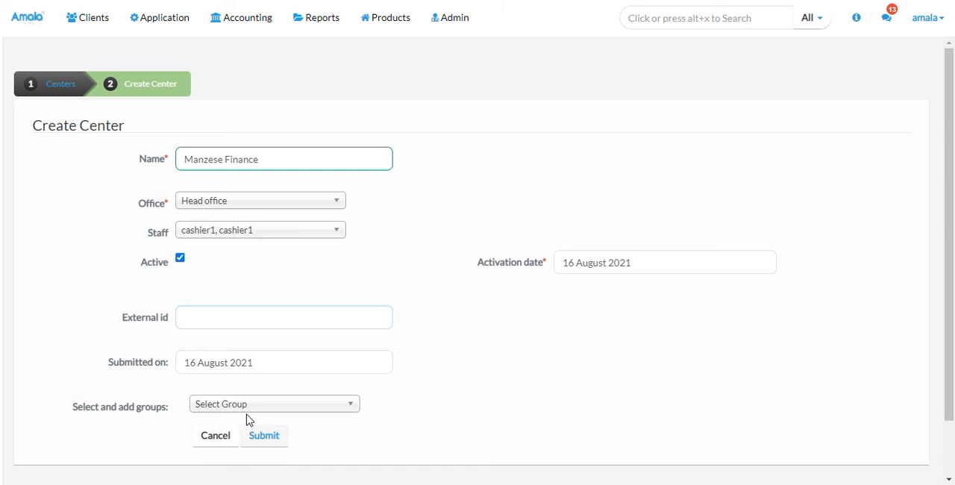
{"action": "left_click", "coordinate": [259, 438]}
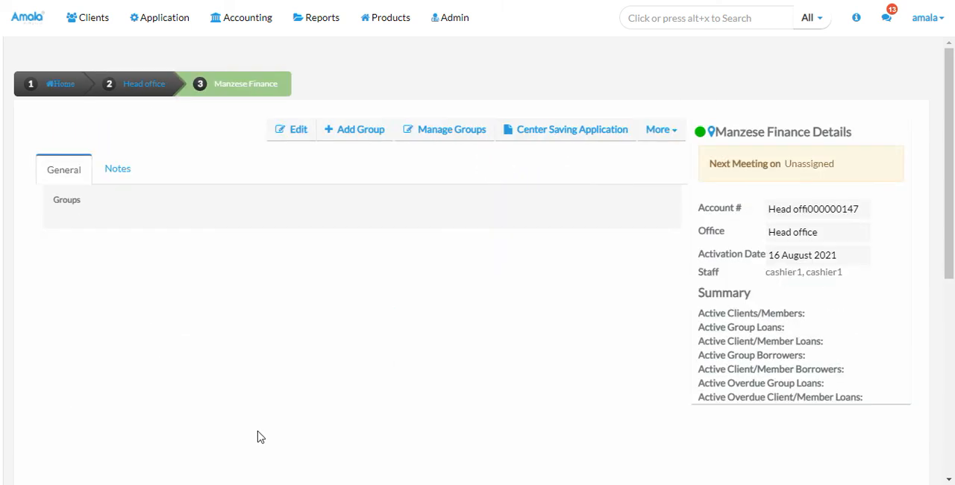
Search for the Ushirikiano group to associate with the Manzese Finance center, and return to the center's details
{"action": "left_click", "coordinate": [483, 133]}
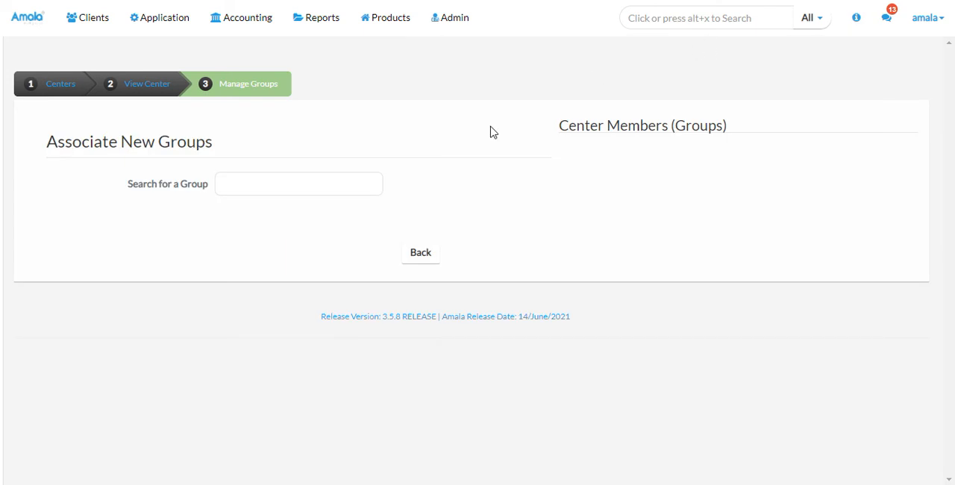
{"action": "left_click", "coordinate": [235, 189]}
{"action": "type", "text": "ushi"}
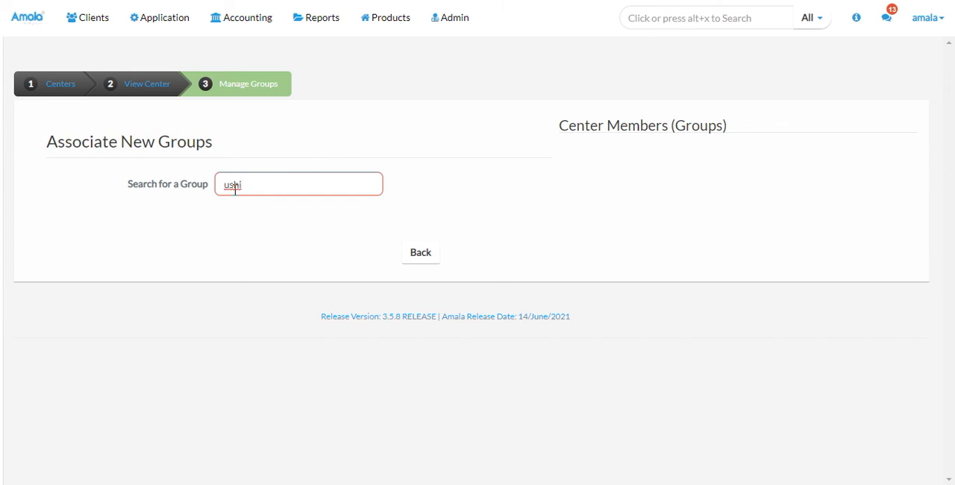
{"action": "type", "text": "ri"}
{"action": "left_click", "coordinate": [855, 18]}
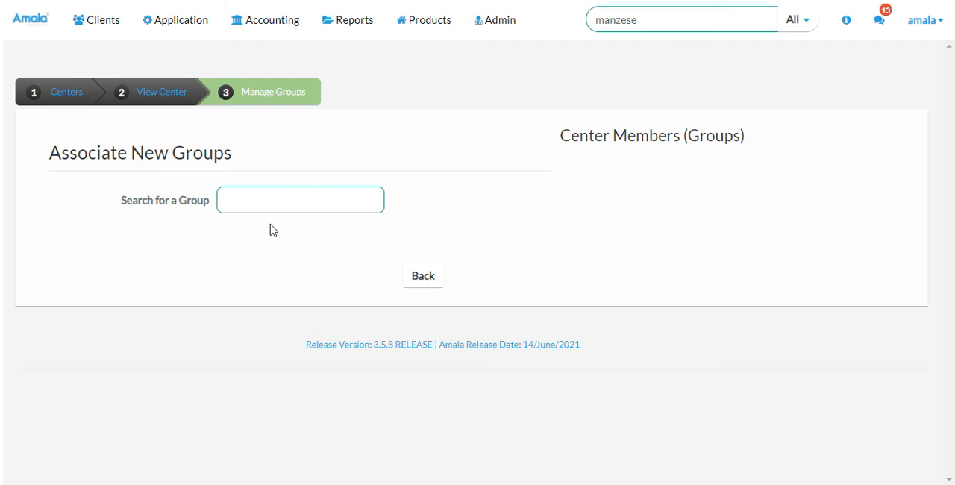
{"action": "left_click", "coordinate": [250, 201]}
{"action": "left_click", "coordinate": [164, 91]}
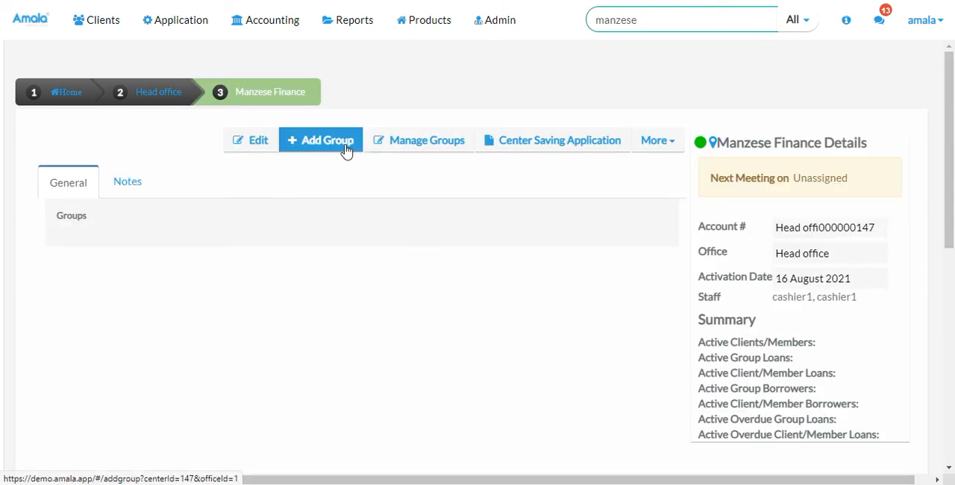
Start adding a new group to the Manzese Finance center and name it Amka vijana
{"action": "left_click", "coordinate": [346, 149]}
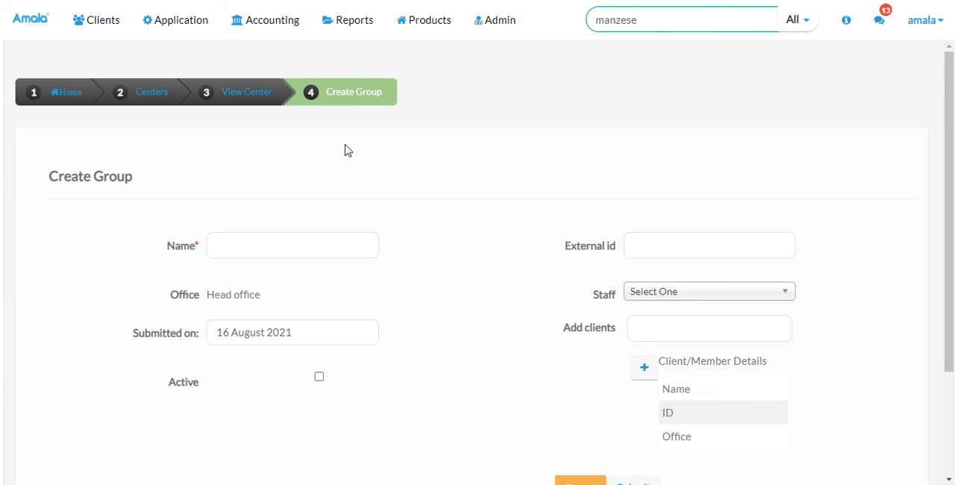
{"action": "left_click", "coordinate": [273, 242]}
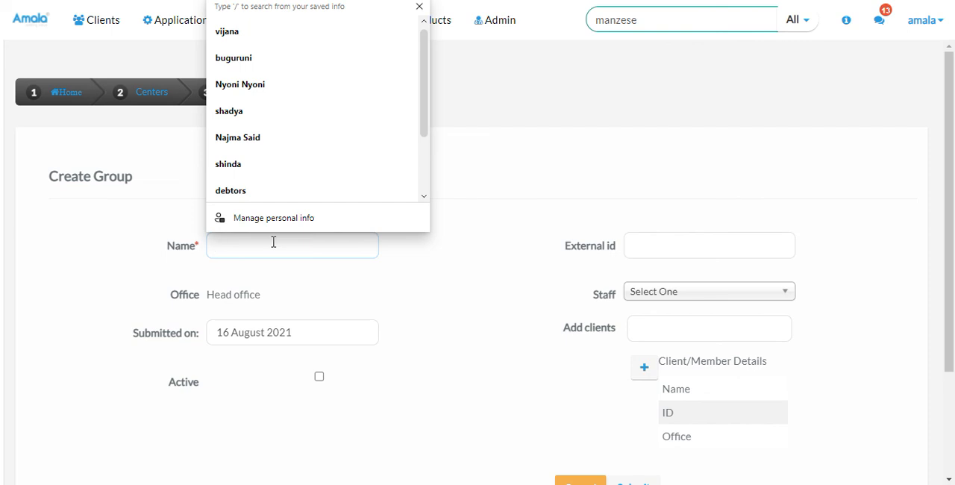
{"action": "type", "text": "Amka "}
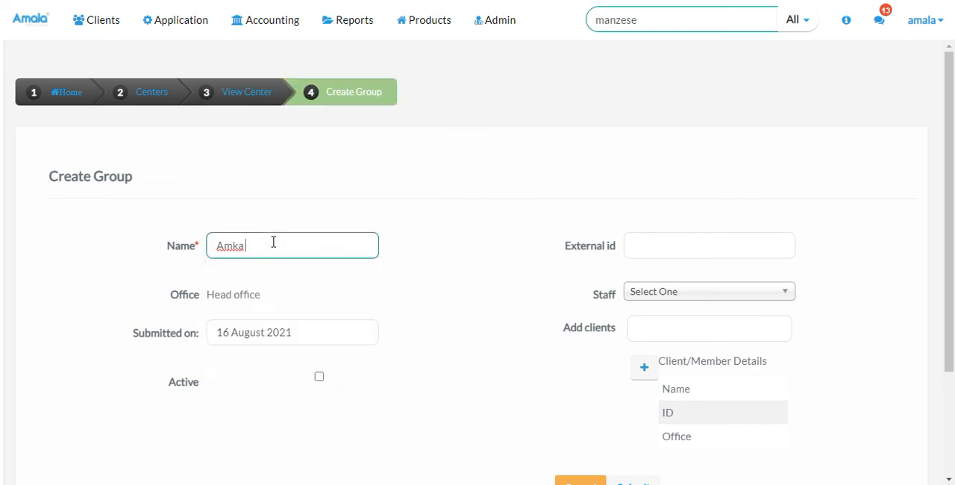
{"action": "type", "text": "vijana"}
{"action": "left_click", "coordinate": [674, 292]}
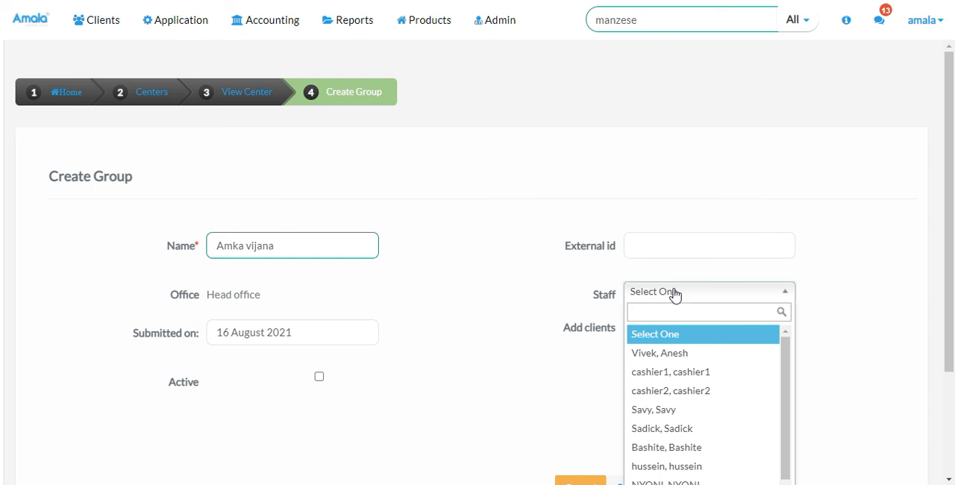
{"action": "left_click", "coordinate": [562, 312]}
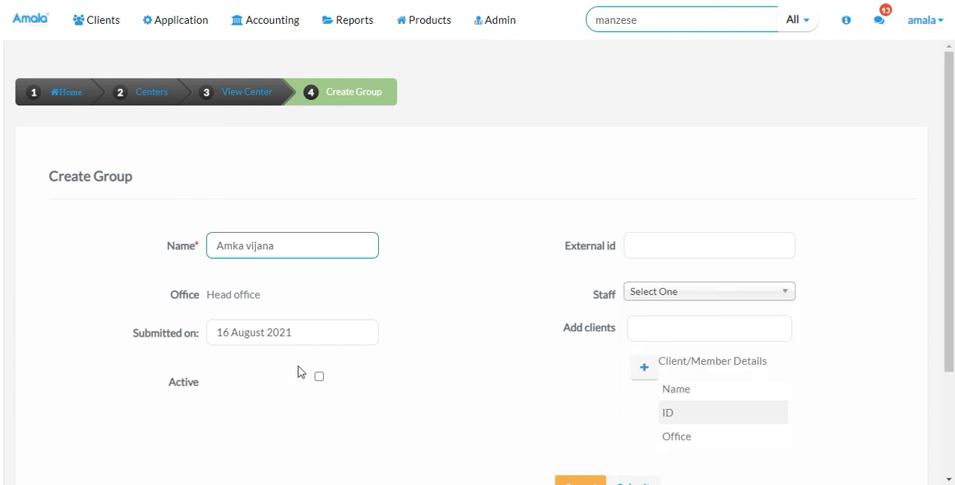
Mark the Amka vijana group as active and submit the form to create it
{"action": "left_click", "coordinate": [320, 377]}
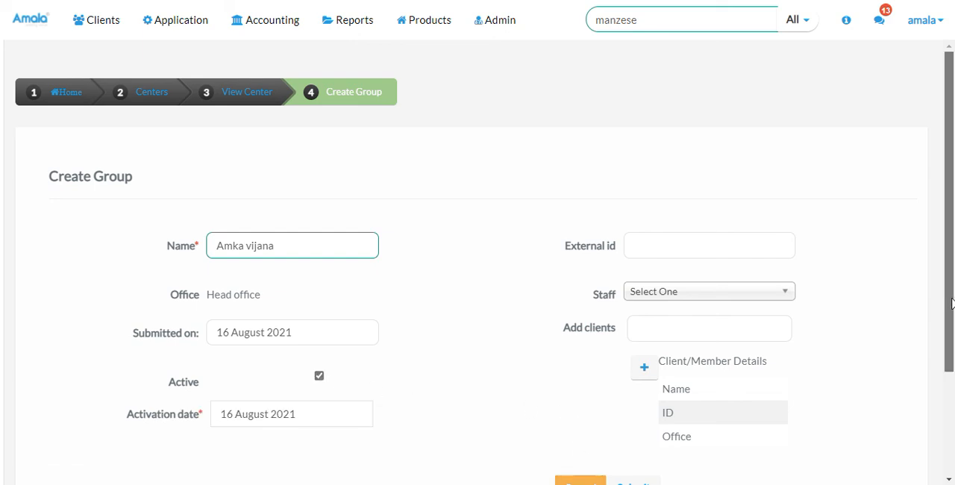
{"action": "left_click_drag", "start_coordinate": [946, 301], "coordinate": [950, 420]}
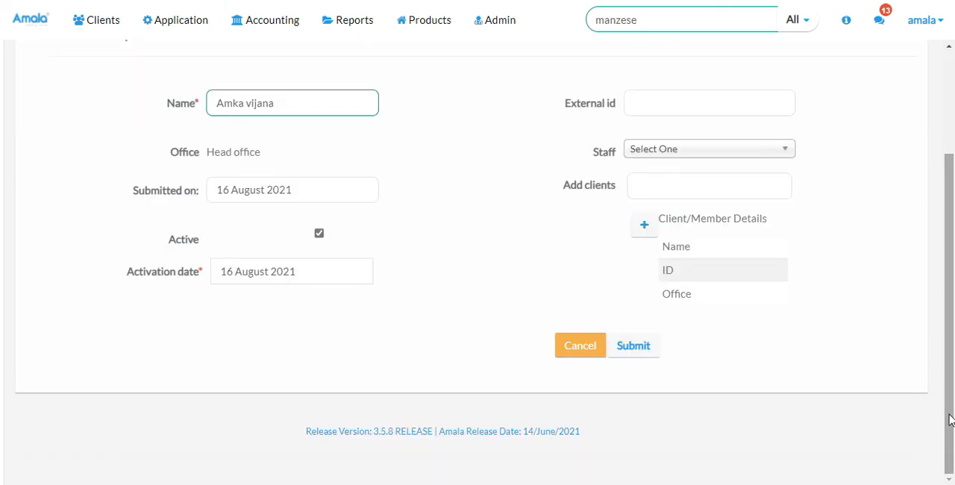
{"action": "left_click", "coordinate": [643, 347]}
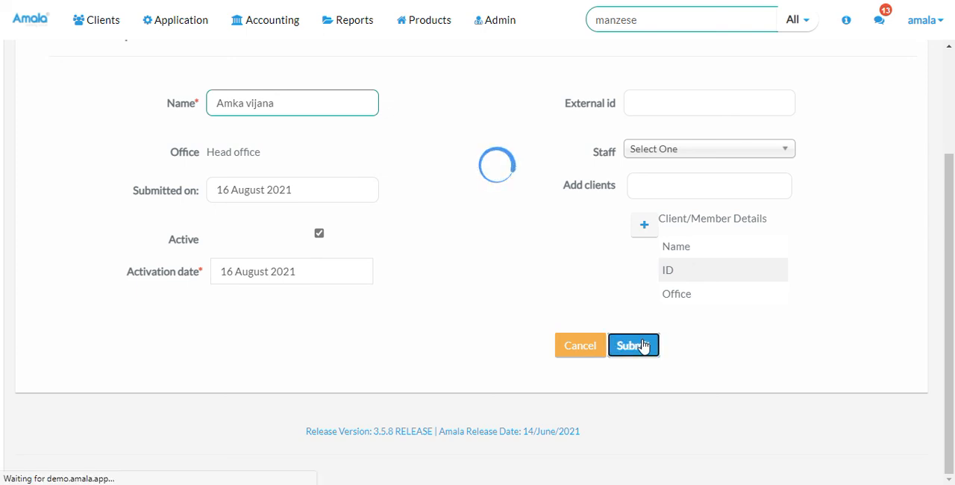